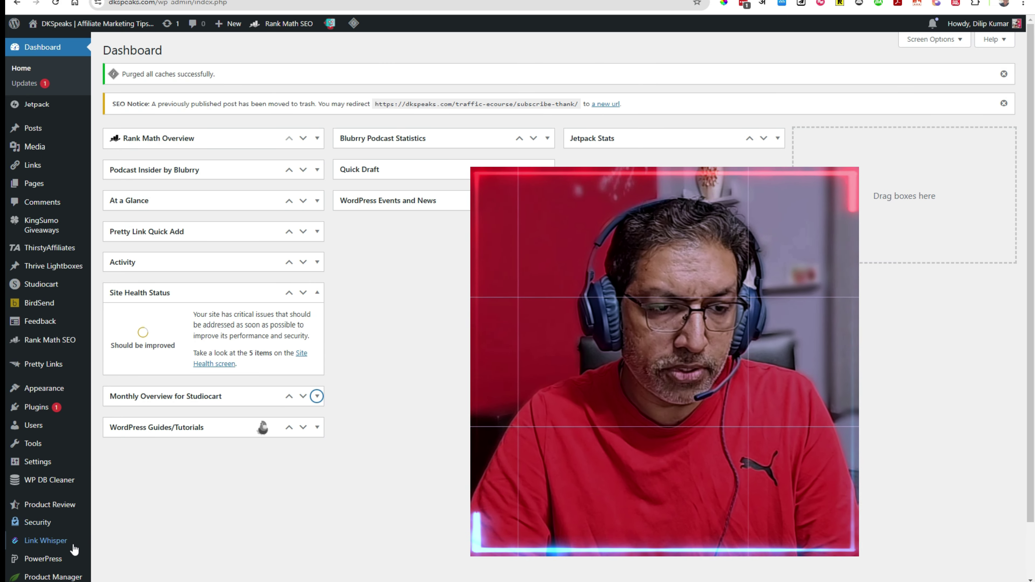
- Open the Link Whisper settings and view the licensing page to check the plugin's activation
mouse_move(59, 543)
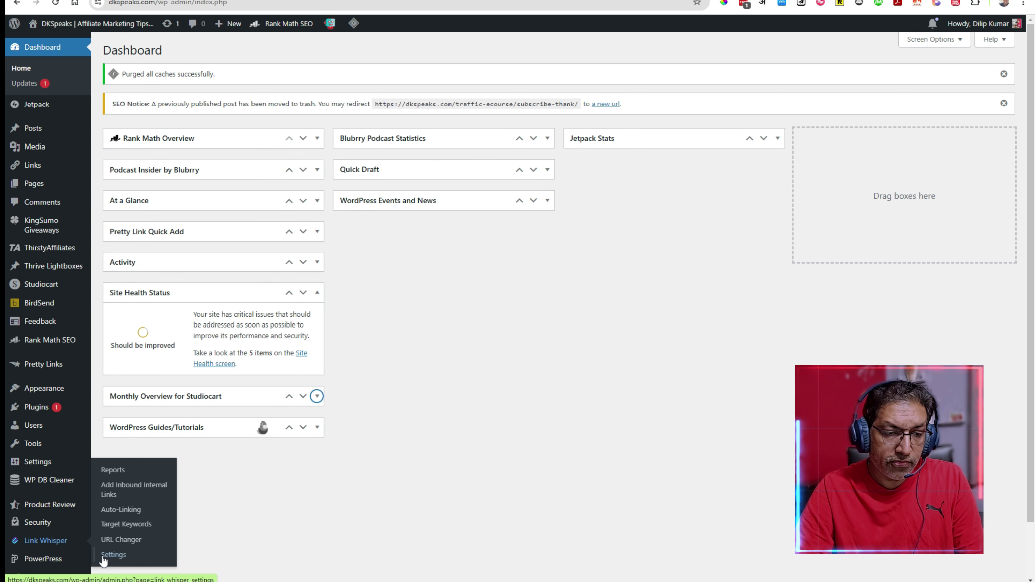
left_click(119, 555)
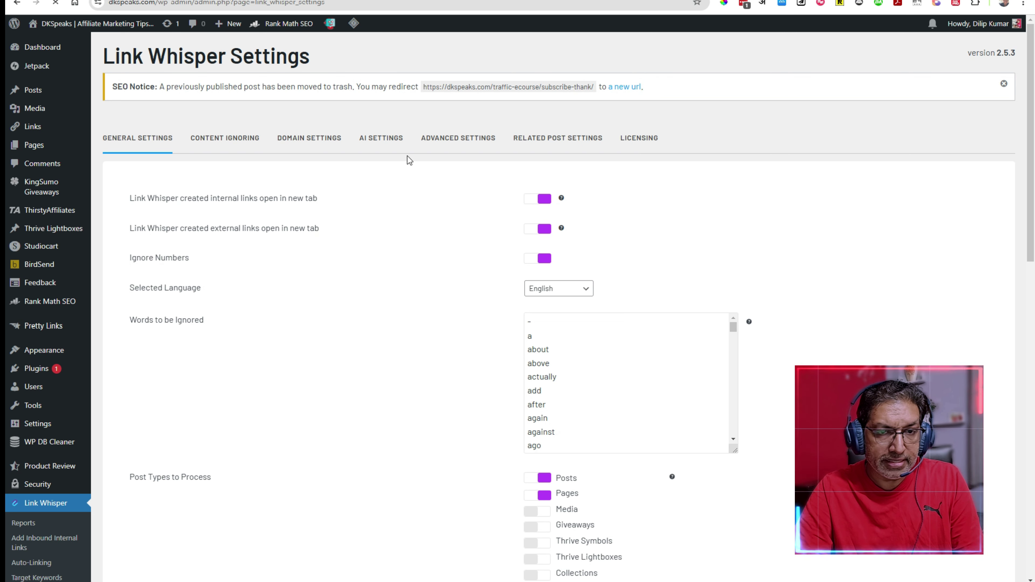
left_click(650, 140)
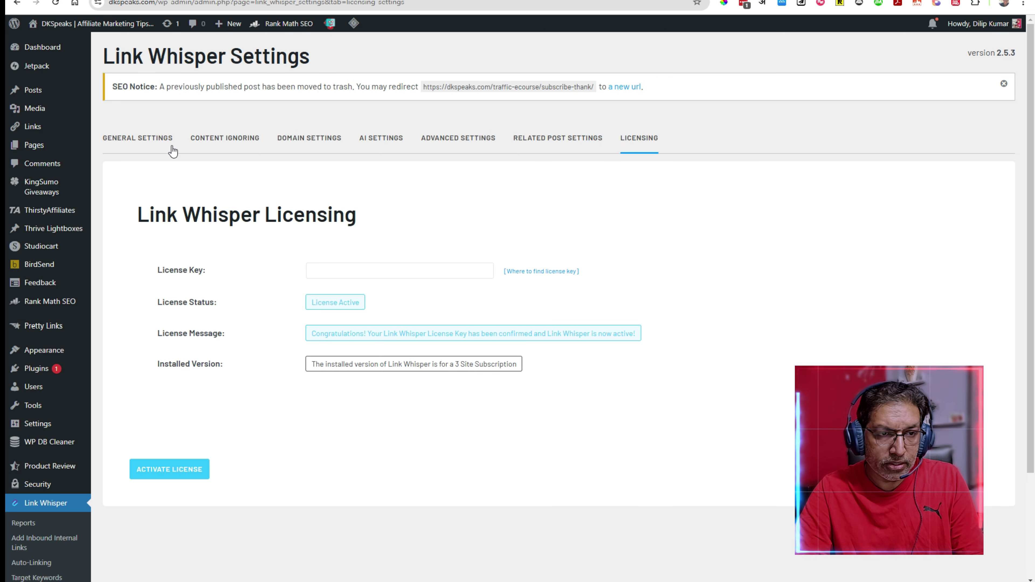
- Review Link Whisper's general settings, from new-tab link options and ignored words through post types, term types, statuses and link limits
left_click(144, 139)
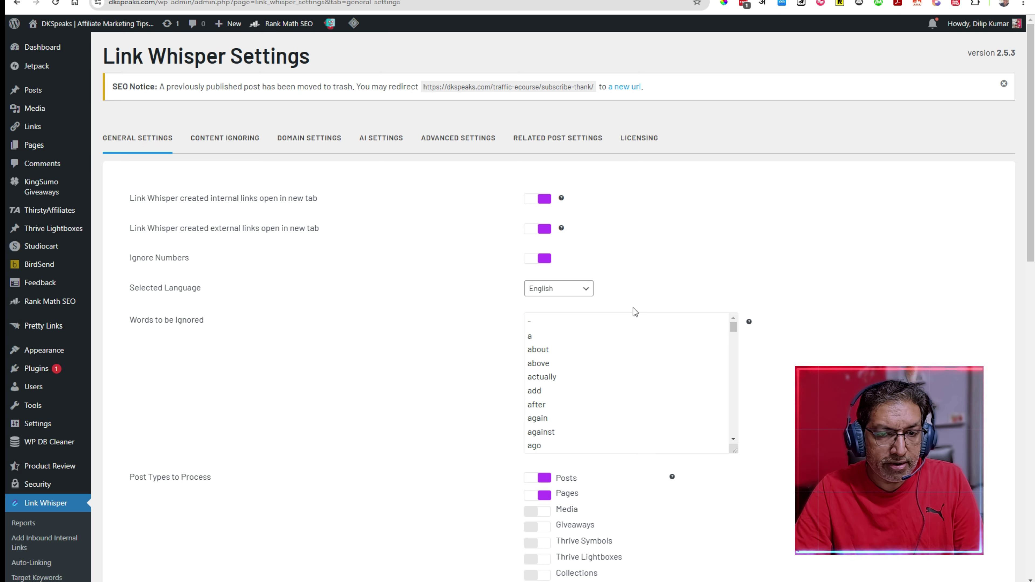
scroll(758, 272, "down", 15)
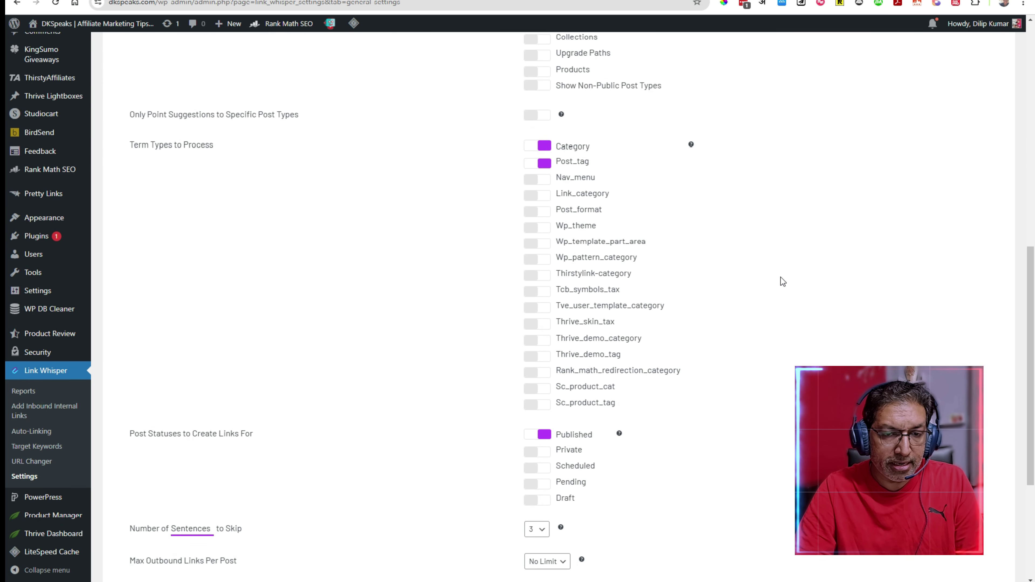
scroll(781, 279, "up", 10)
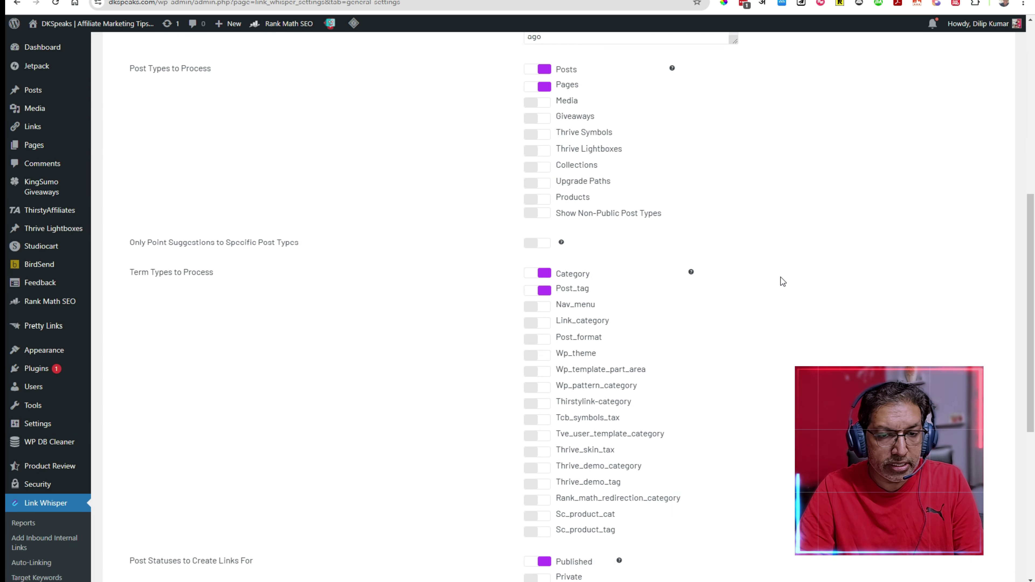
scroll(782, 281, "up", 4)
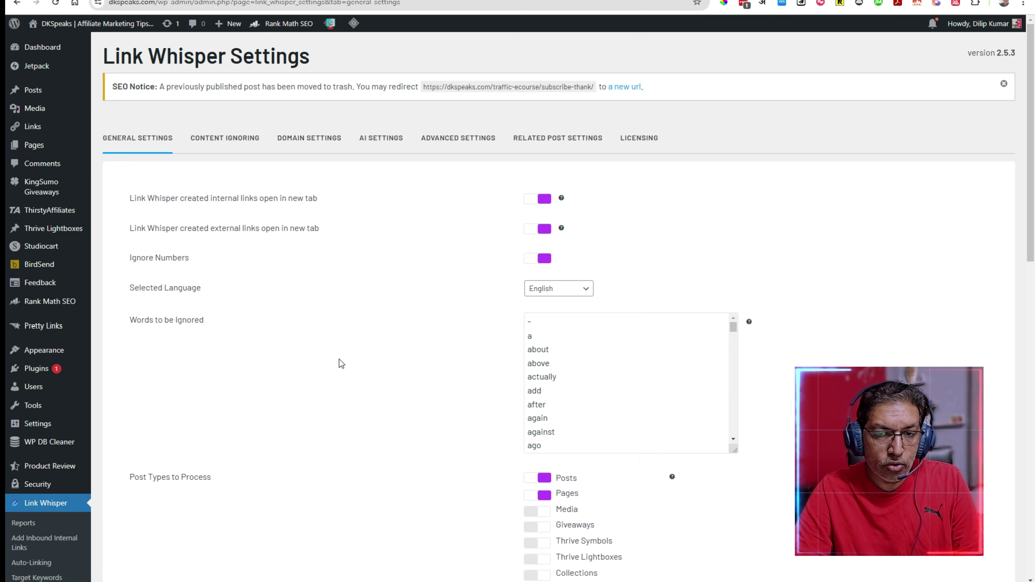
scroll(343, 360, "down", 4)
scroll(359, 367, "down", 12)
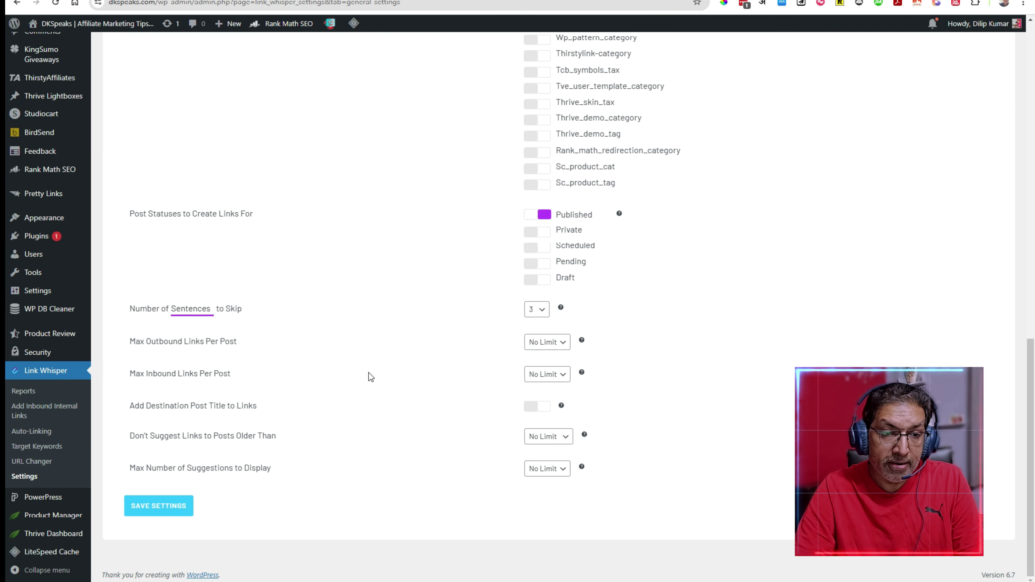
scroll(369, 372, "up", 12)
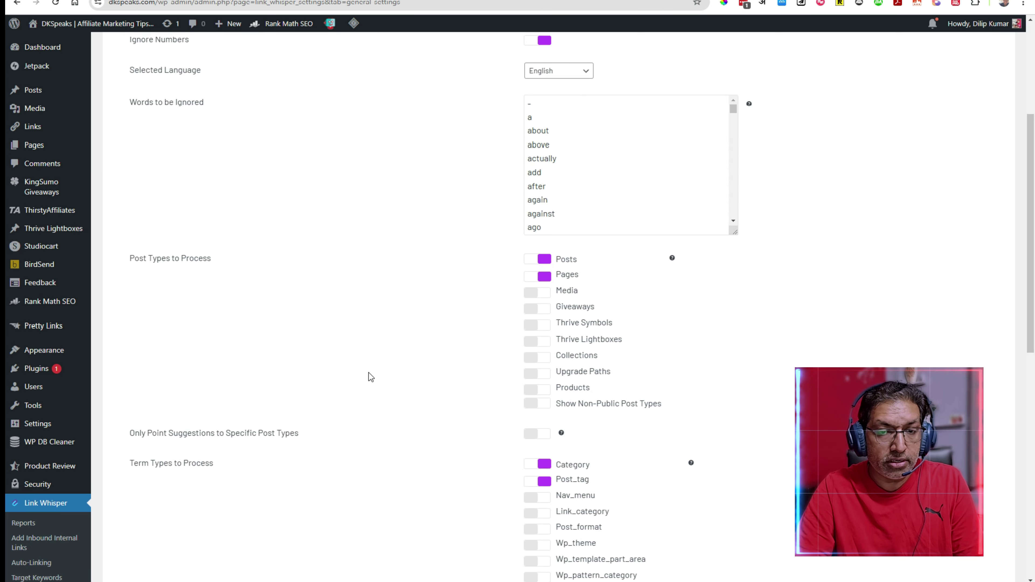
scroll(369, 372, "up", 5)
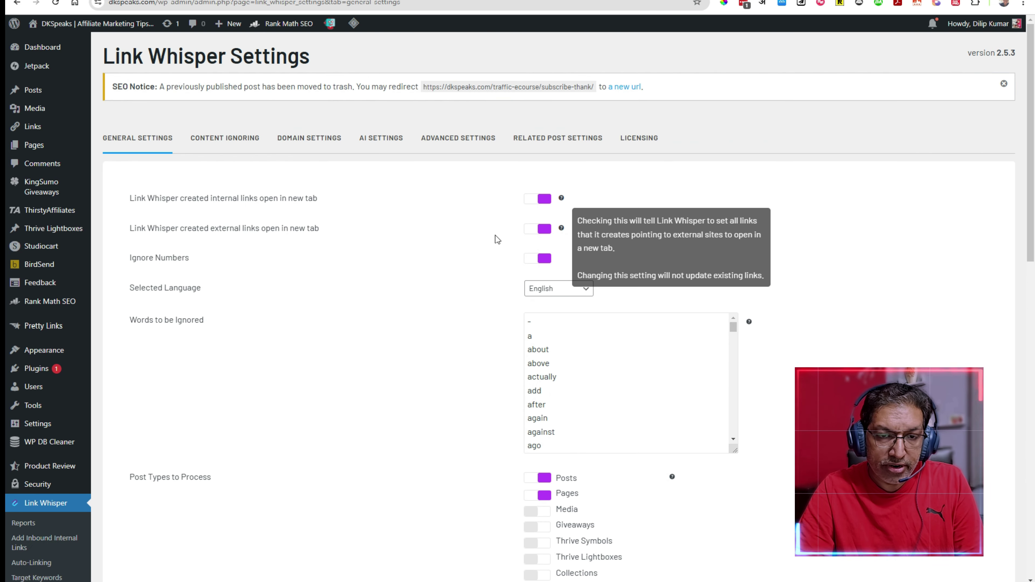
- Review the content ignoring settings, including the posts and categories excluded from suggestions, auto-linking and the orphaned posts report
left_click(221, 137)
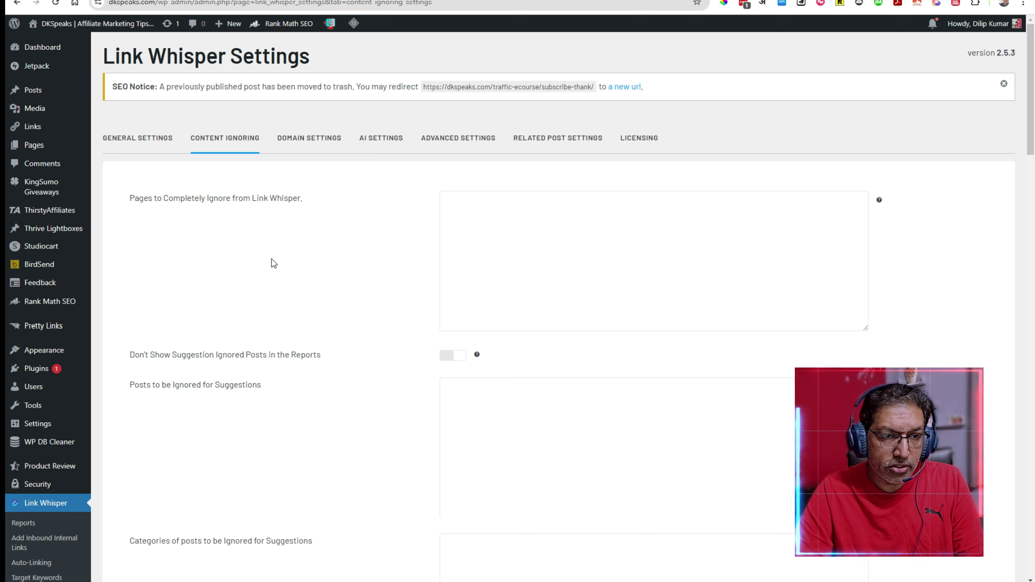
scroll(273, 263, "down", 18)
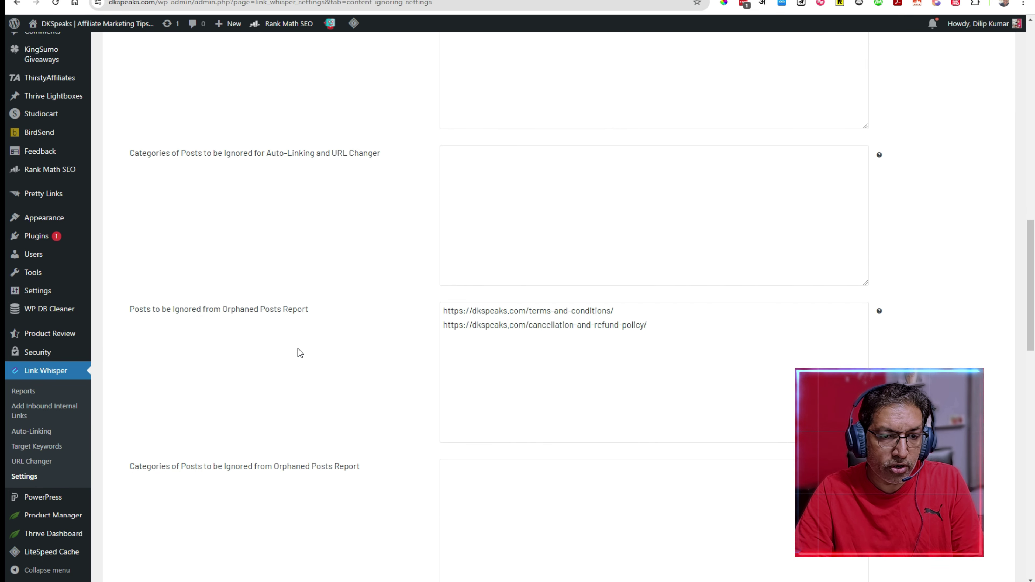
scroll(300, 353, "down", 6)
scroll(296, 350, "up", 12)
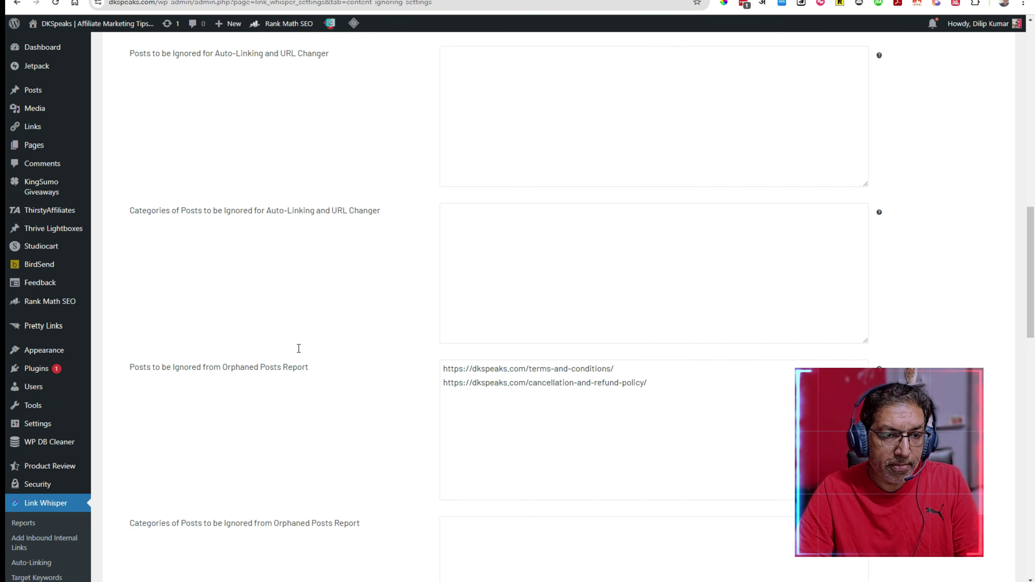
scroll(577, 468, "down", 4)
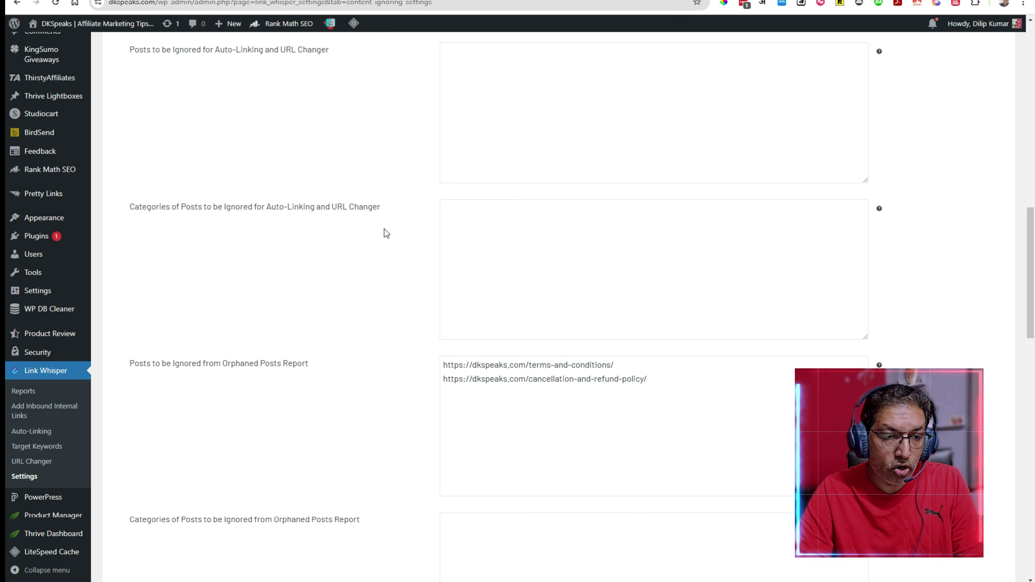
scroll(395, 229, "up", 15)
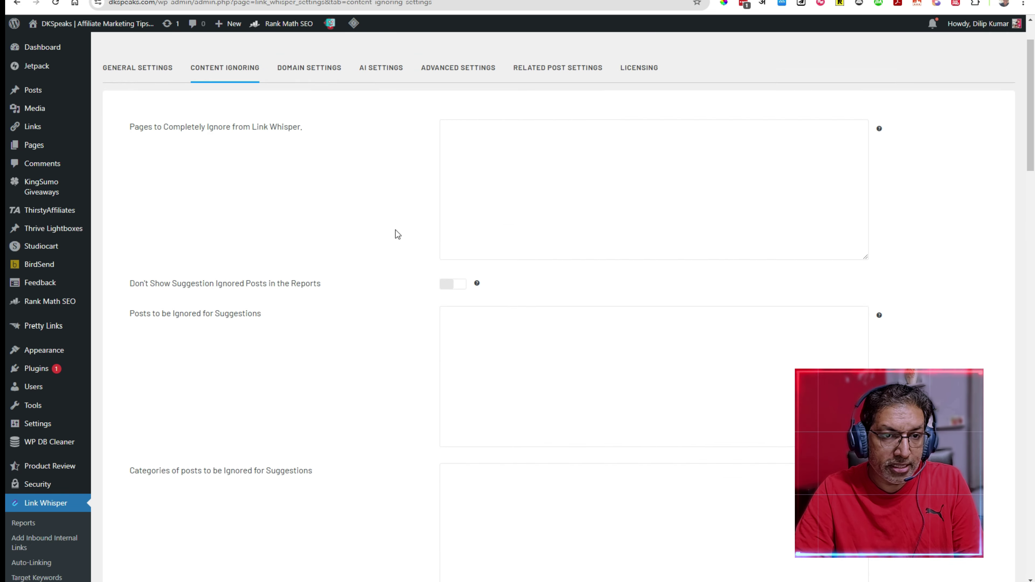
scroll(395, 230, "up", 2)
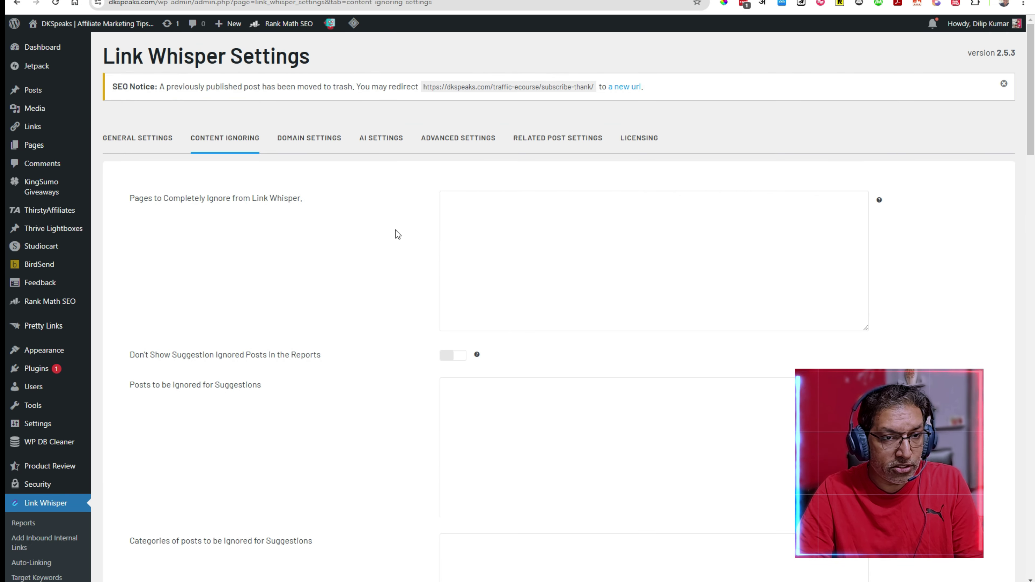
- Review the domain settings for link opening and sponsored or nofollow domains, and view the AI settings with the OpenAI API key field
left_click(320, 149)
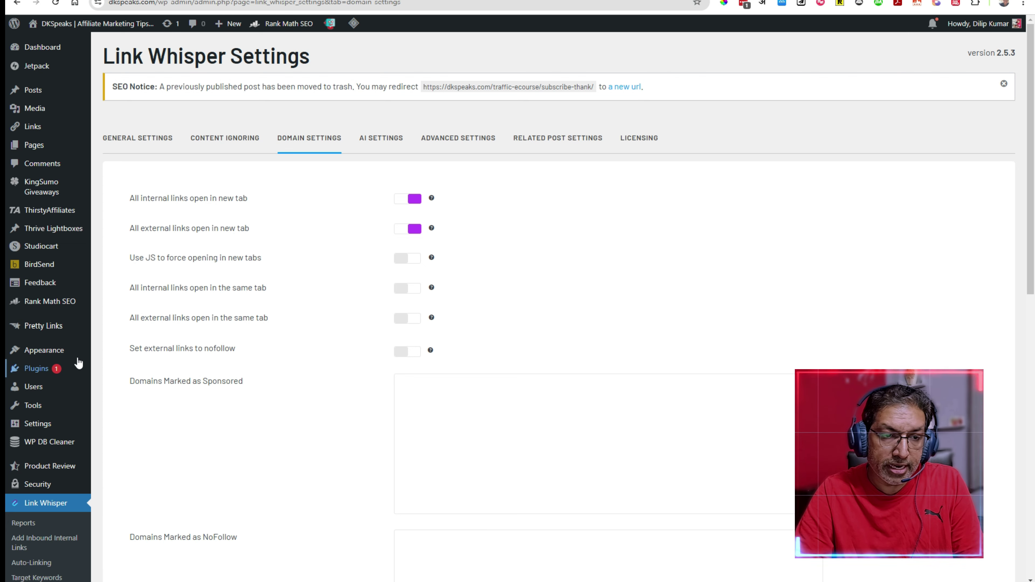
scroll(310, 374, "down", 12)
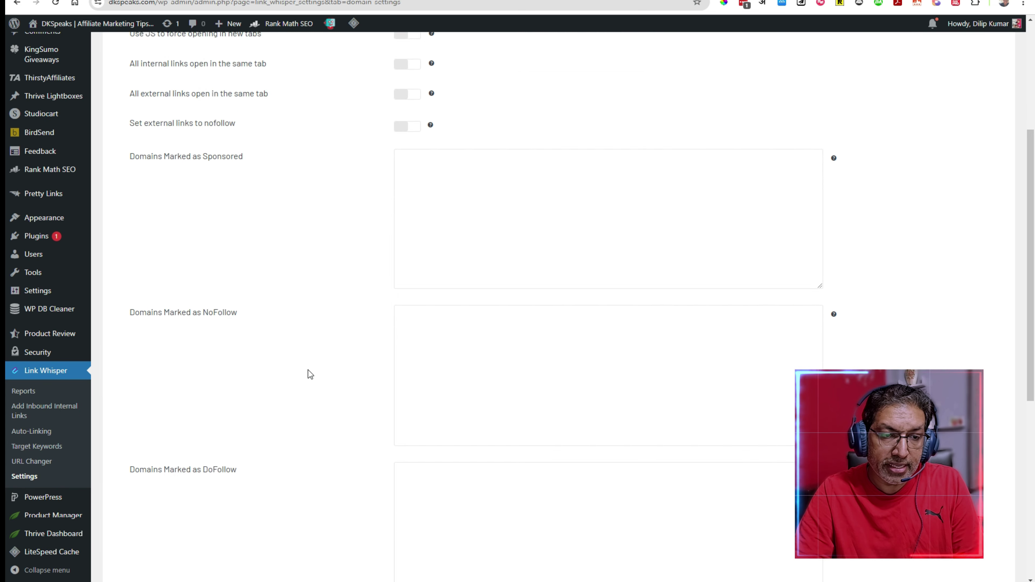
scroll(308, 369, "up", 12)
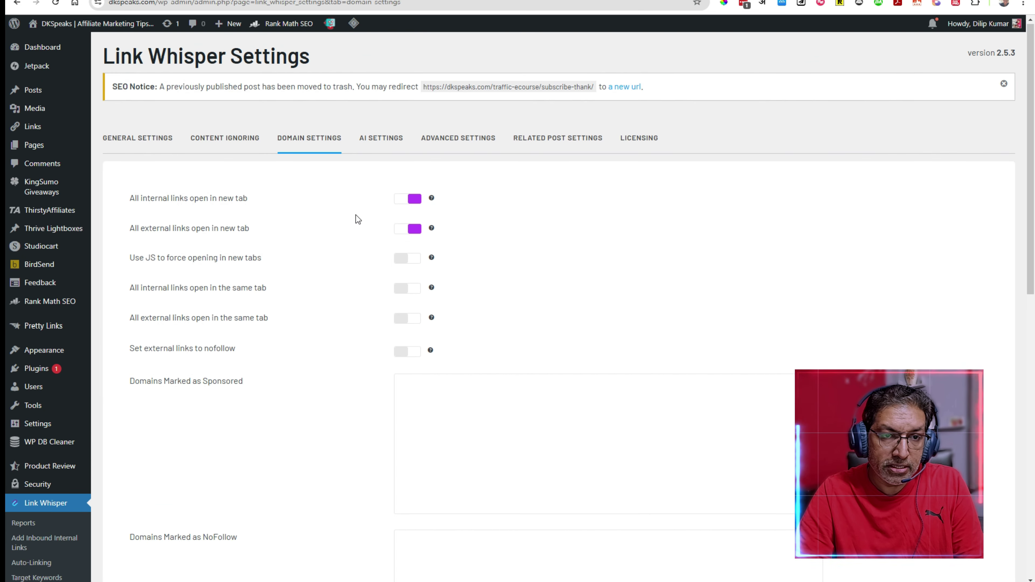
left_click(383, 140)
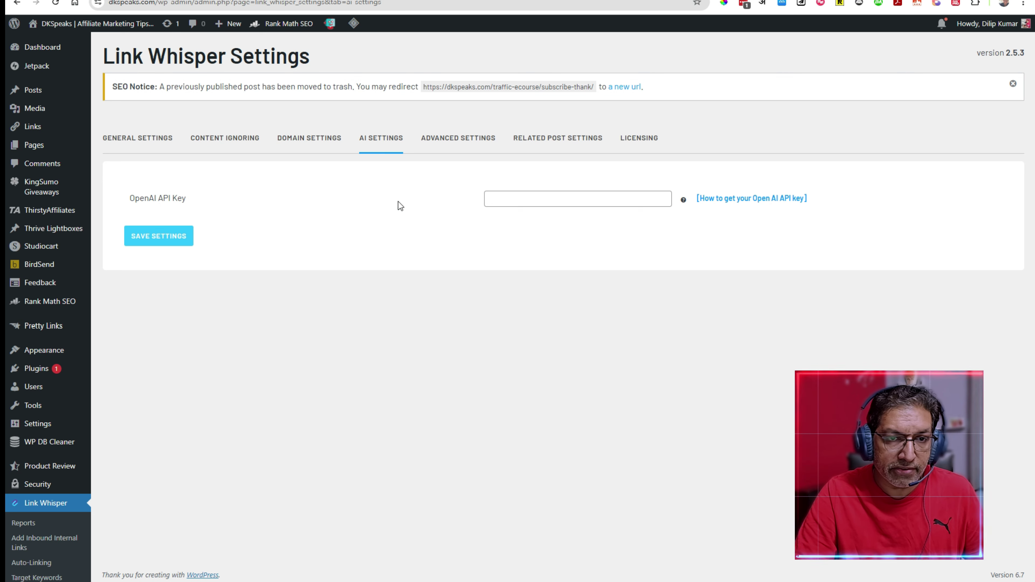
- Review the advanced settings for link icons, autolinking, link scans and suggestions, and view the related post settings
left_click(466, 144)
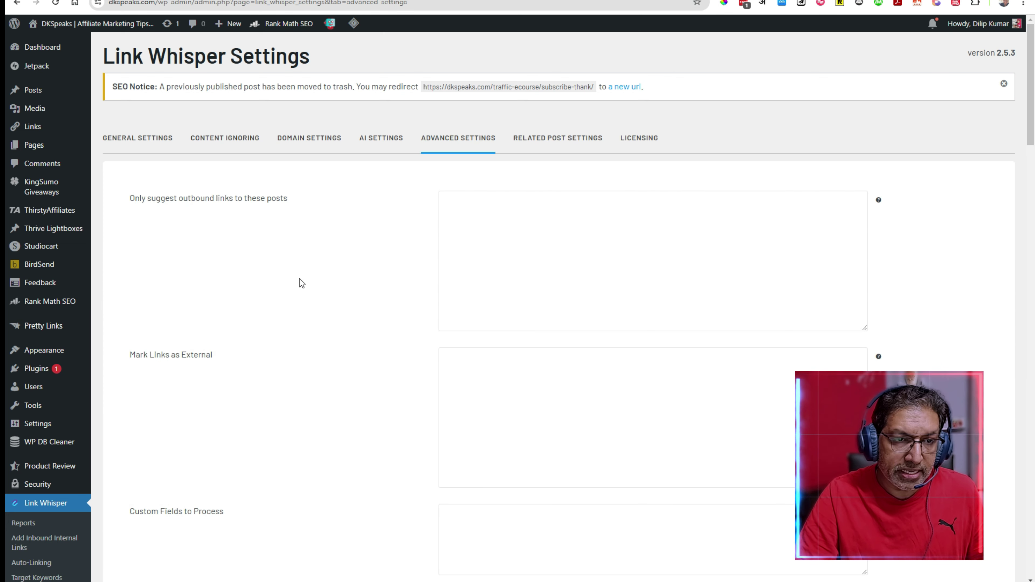
scroll(312, 261, "down", 3)
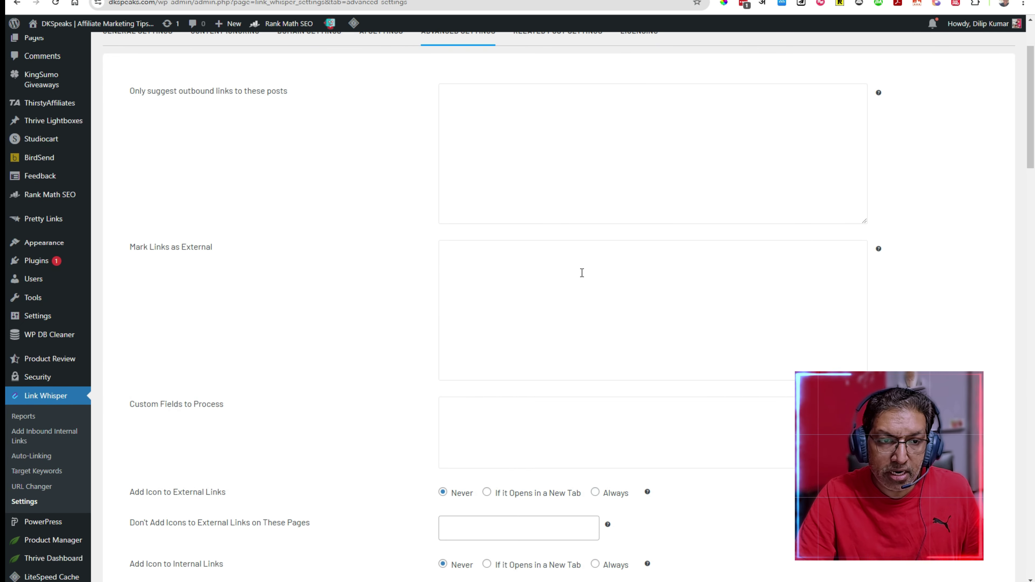
scroll(582, 273, "down", 3)
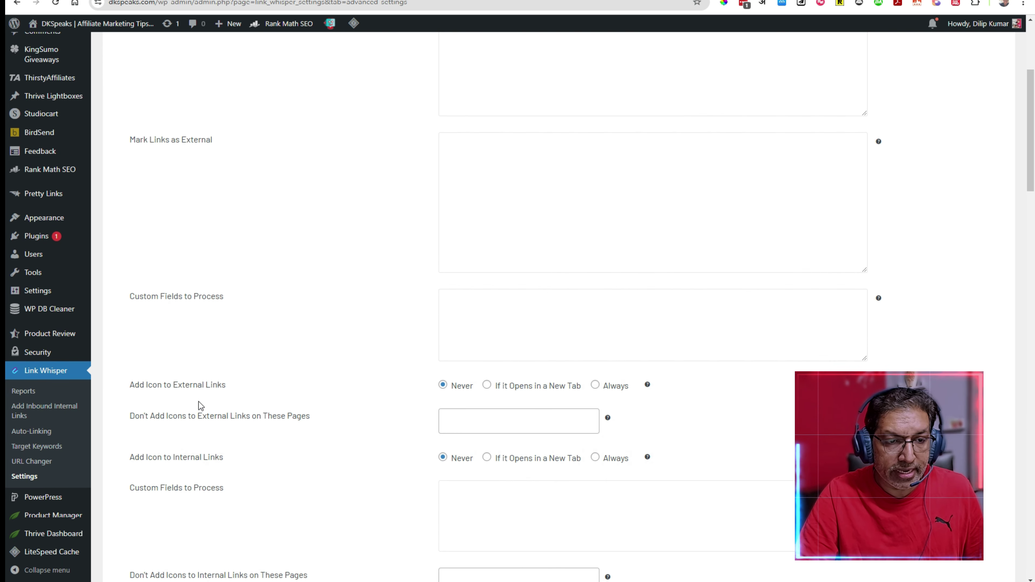
scroll(389, 308, "down", 4)
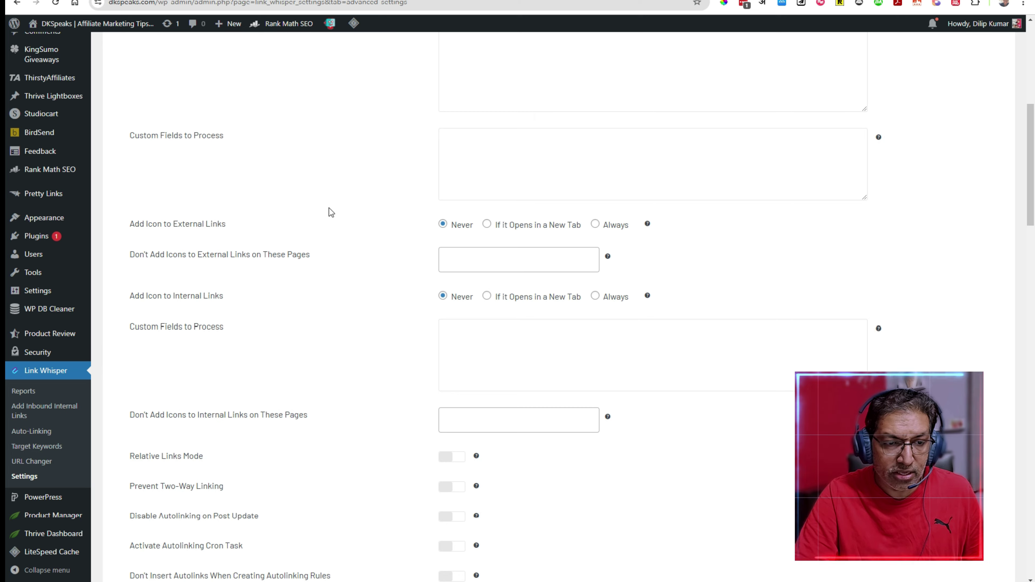
scroll(331, 212, "down", 9)
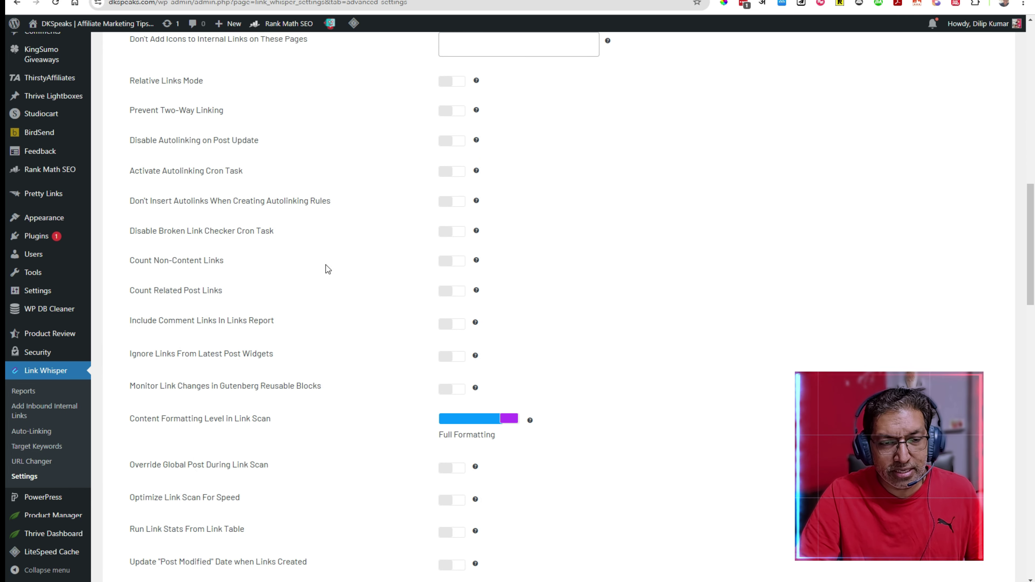
scroll(354, 266, "down", 9)
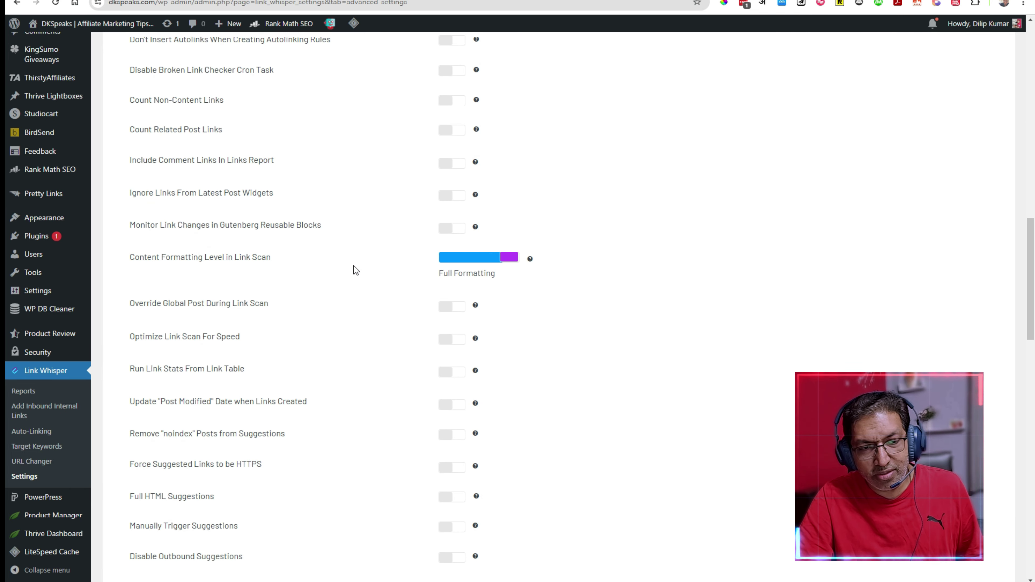
scroll(354, 266, "down", 4)
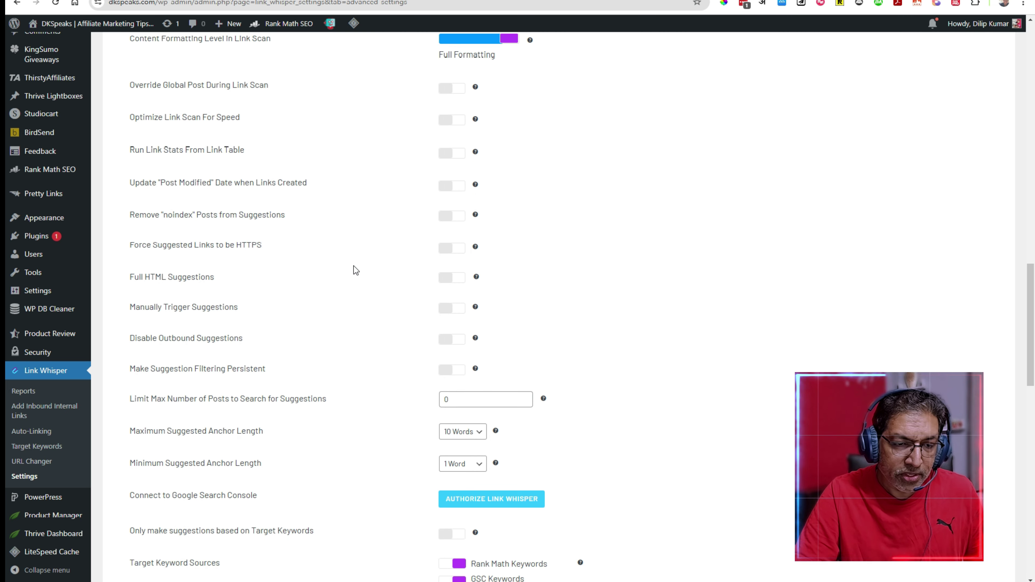
scroll(353, 266, "up", 20)
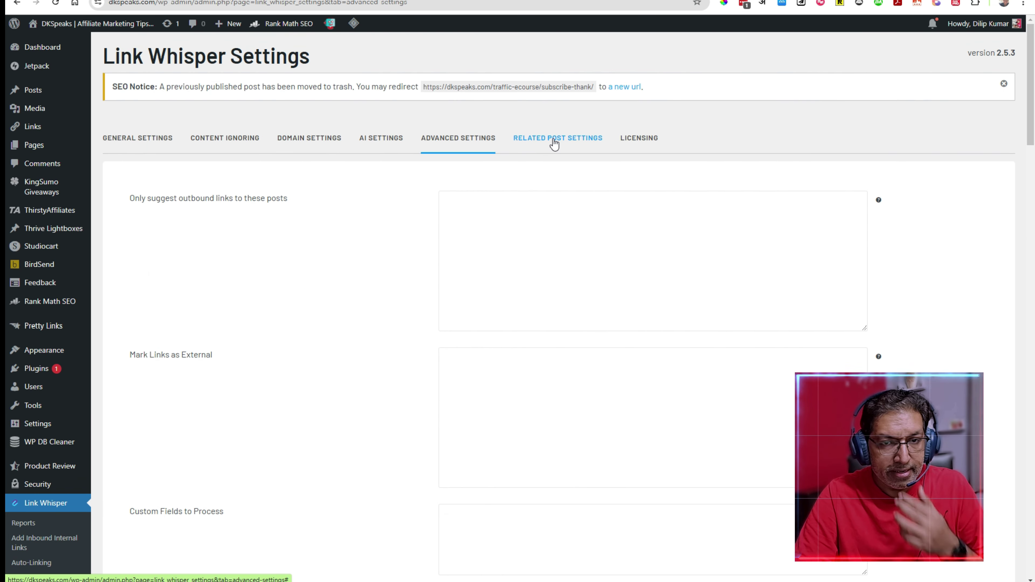
left_click(554, 140)
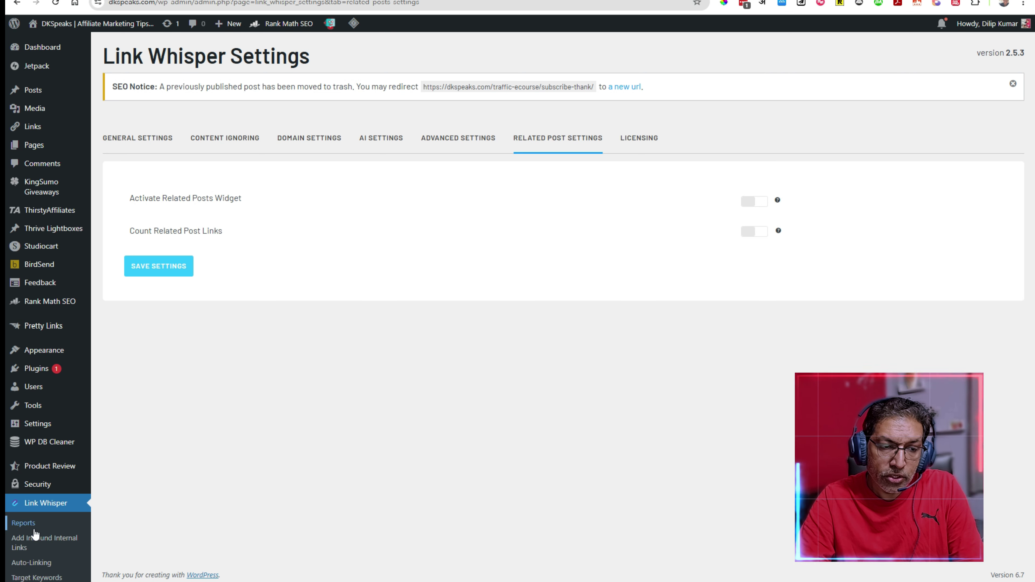
- Open the orphaned posts report from Link Whisper's reports dashboard and look through the listed posts and their link counts
left_click(23, 526)
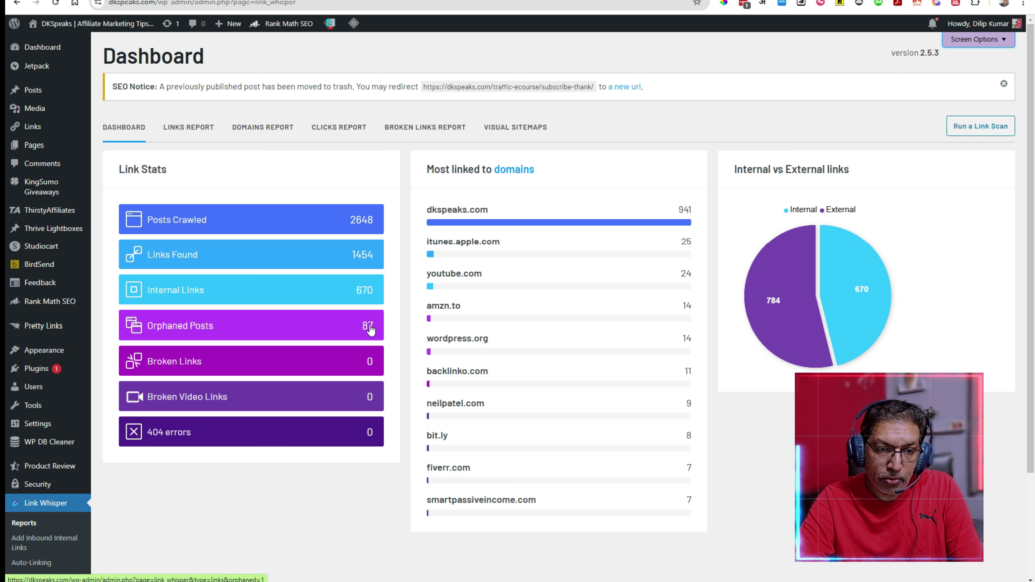
left_click(368, 329)
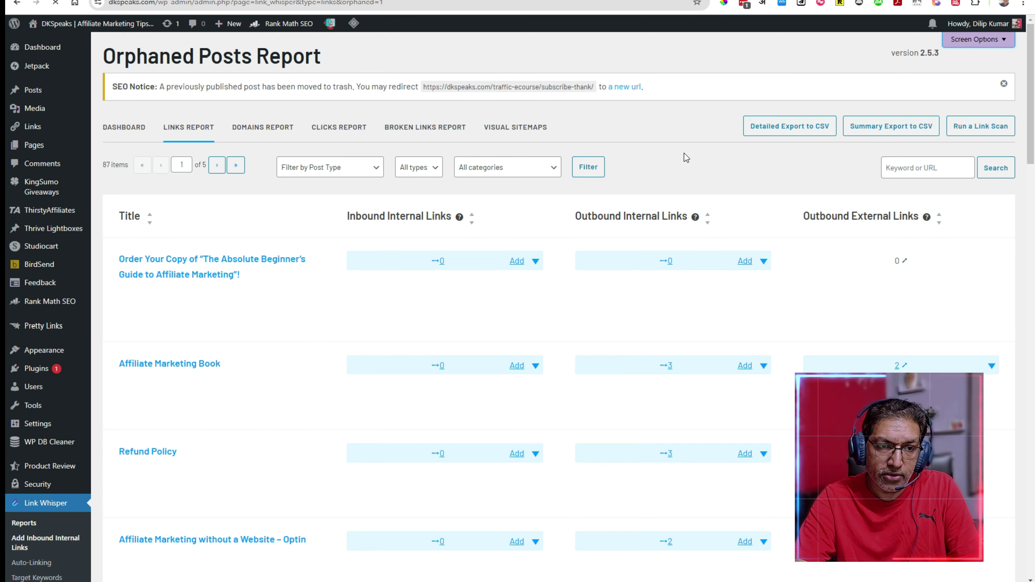
scroll(684, 153, "down", 10)
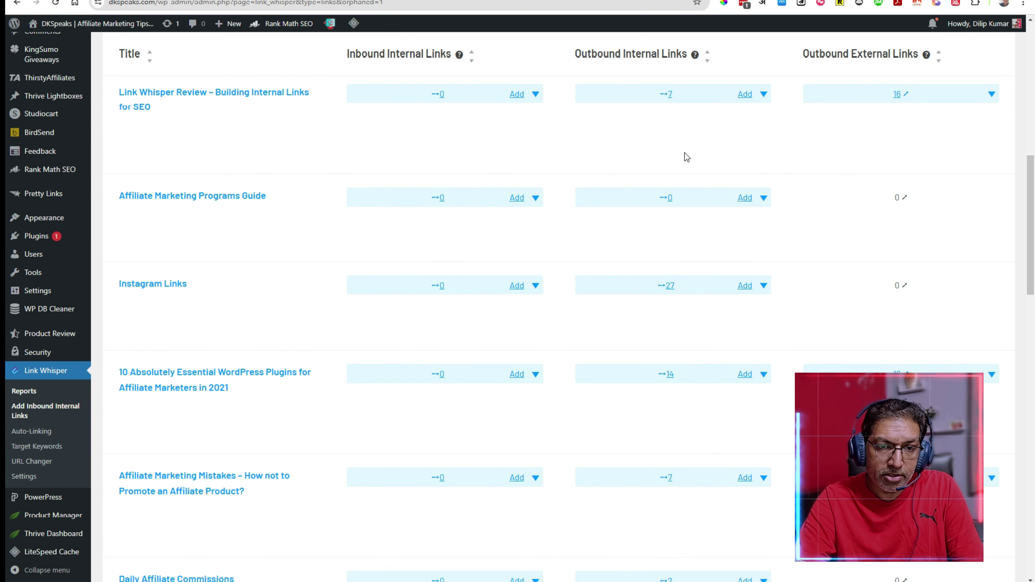
scroll(687, 157, "down", 13)
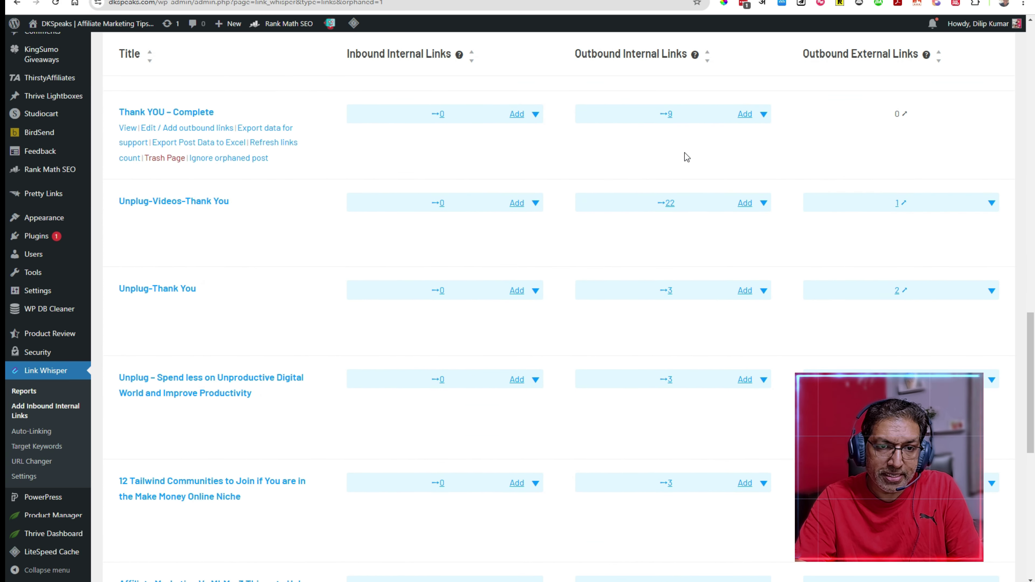
scroll(686, 157, "down", 7)
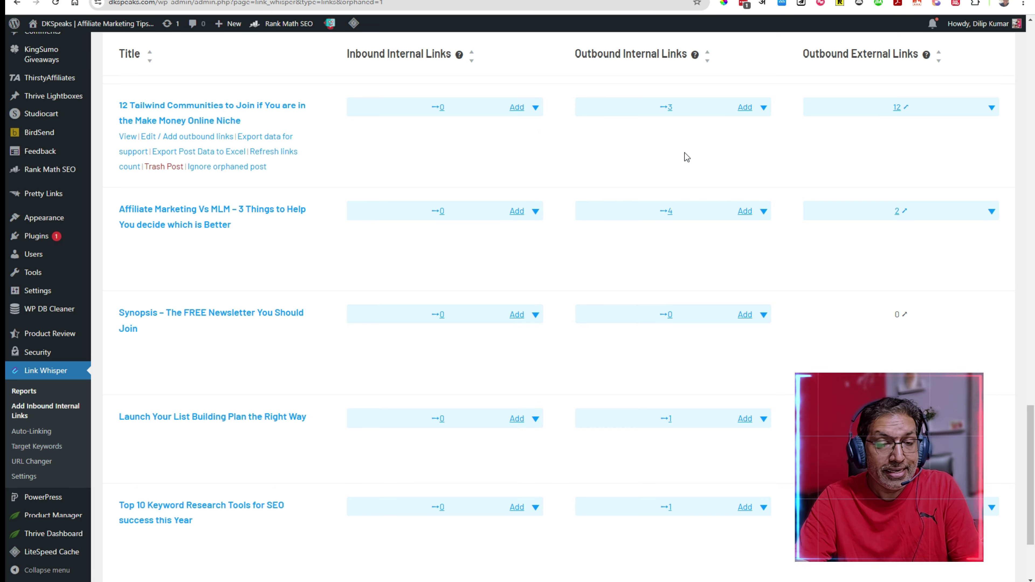
scroll(685, 153, "down", 1)
scroll(685, 158, "down", 2)
scroll(686, 158, "up", 15)
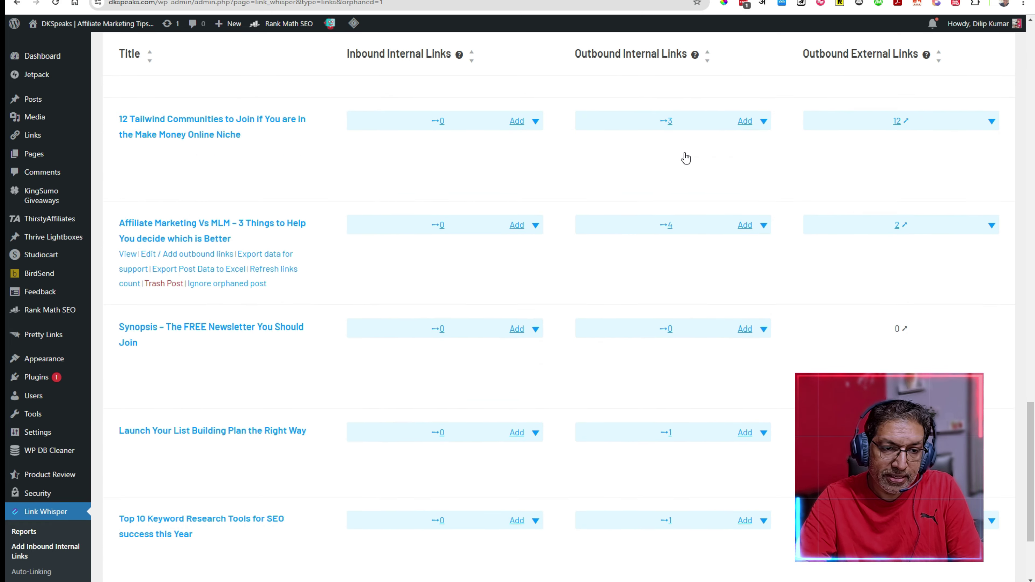
- Open the inbound linking suggestions for the orphaned post "Link Whisper Review – Building Internal Links for SEO"
scroll(686, 158, "up", 10)
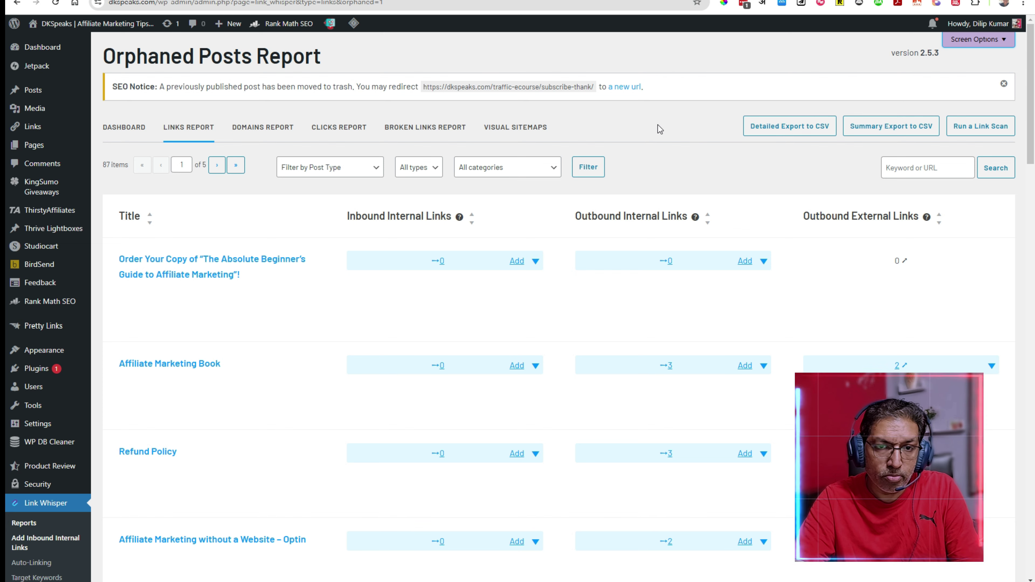
scroll(354, 267, "down", 1)
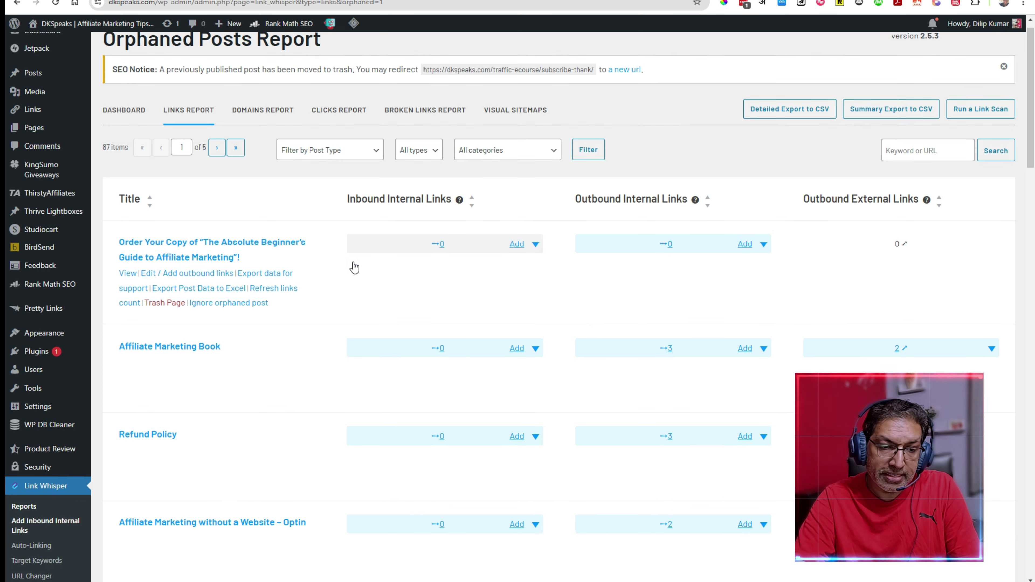
scroll(354, 267, "down", 4)
scroll(319, 239, "down", 4)
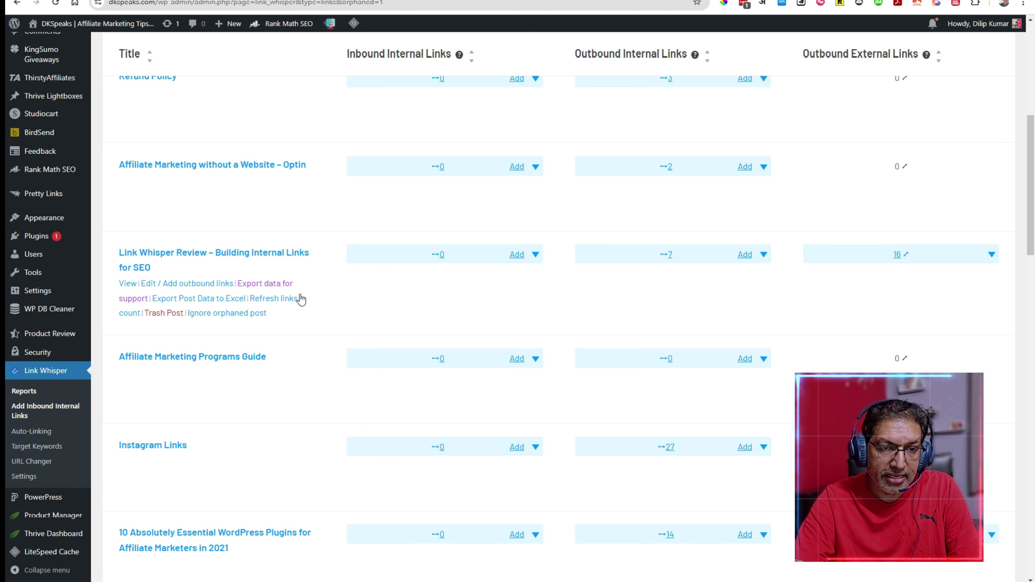
left_click(536, 255)
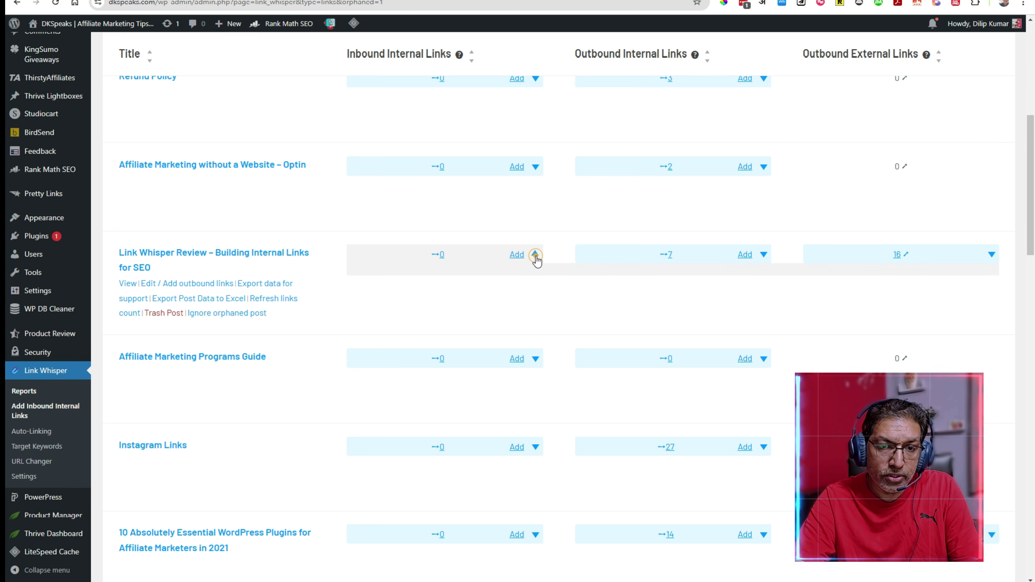
left_click(516, 254)
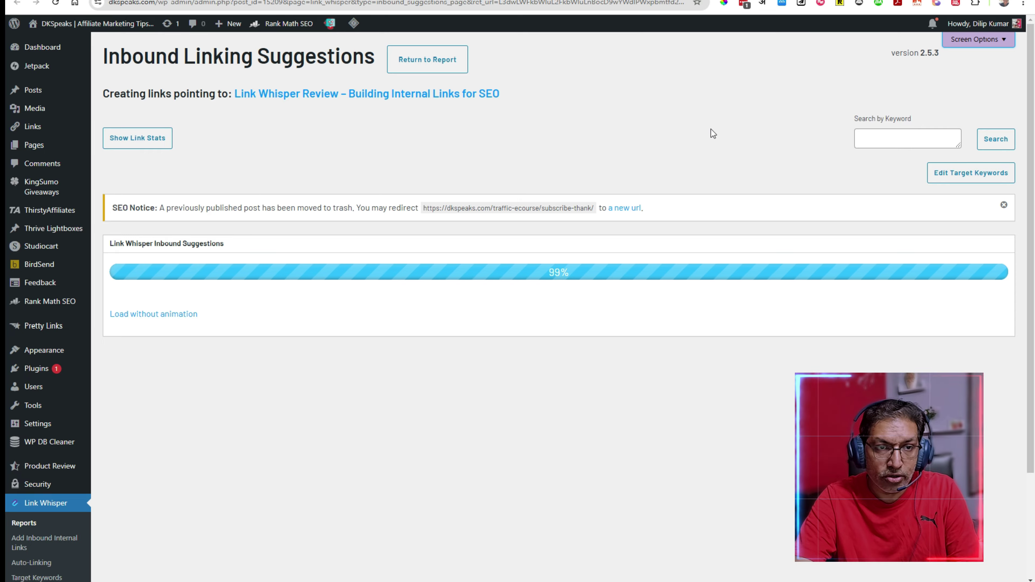
- Select the suggested phrase "Link Whisper to build internal" in the post "The Best Black Friday Deals on Products and Services I Use – 2023"
scroll(407, 357, "down", 6)
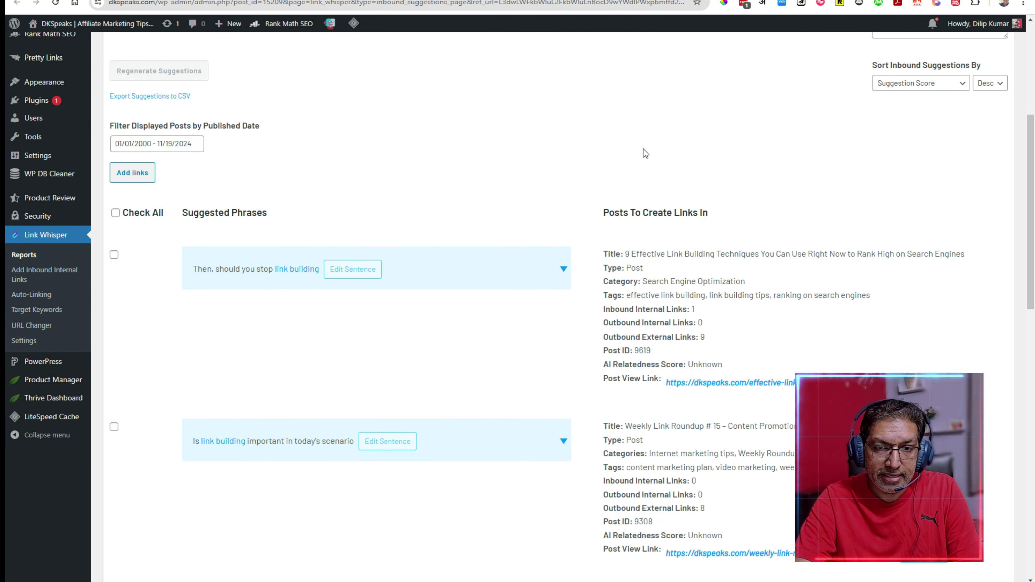
scroll(589, 316, "down", 1)
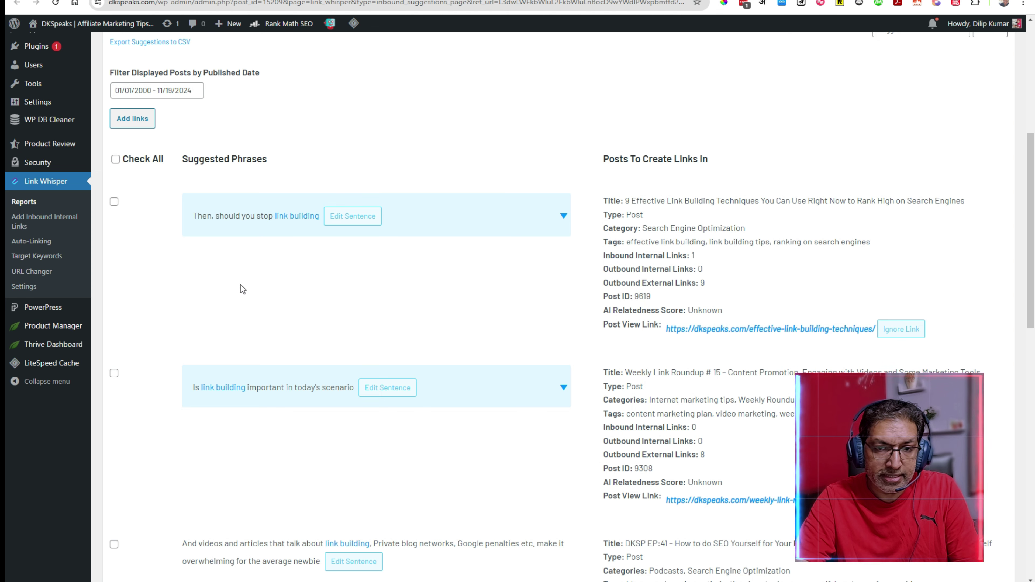
scroll(245, 255, "down", 3)
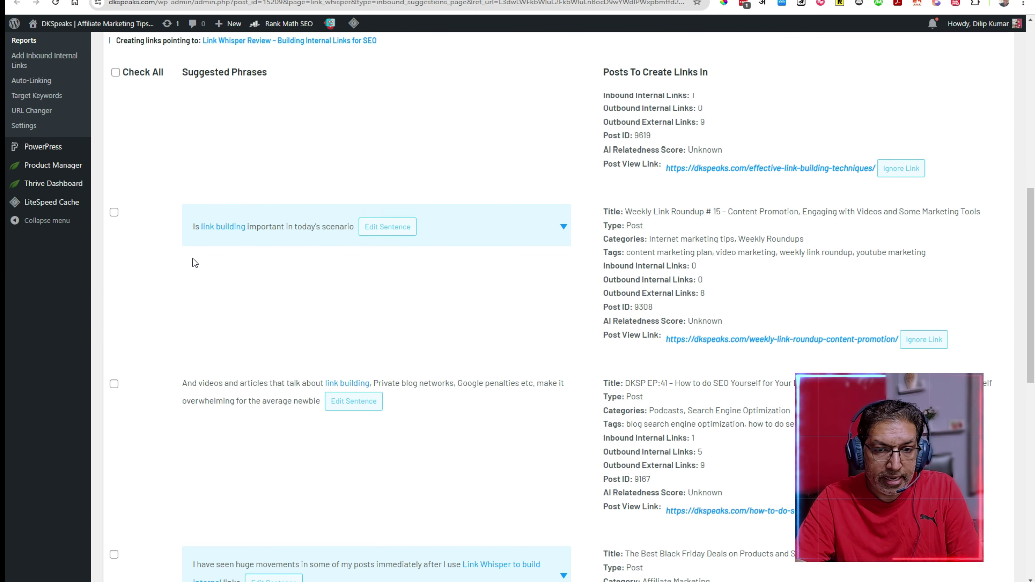
scroll(195, 263, "down", 3)
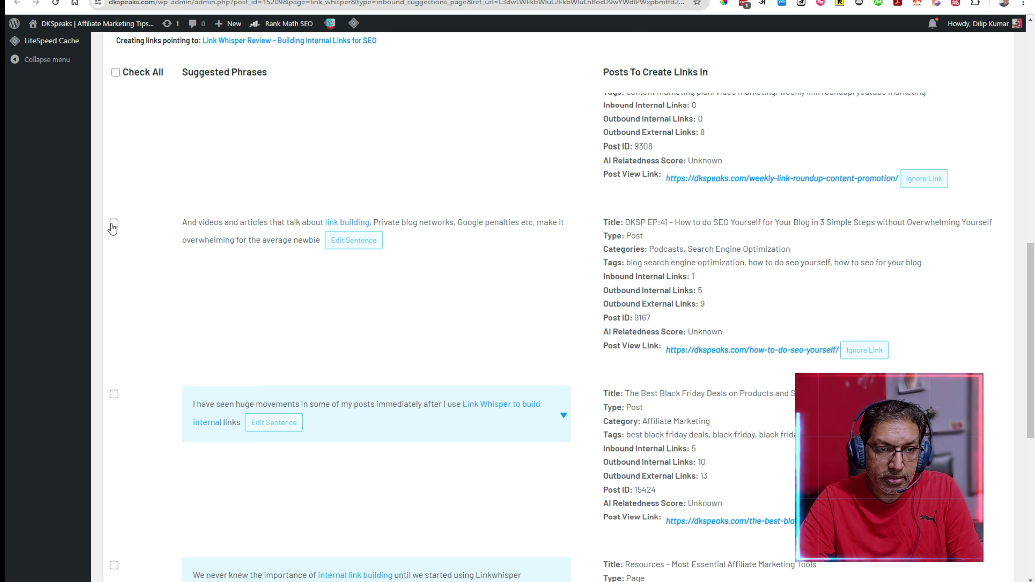
scroll(237, 261, "down", 3)
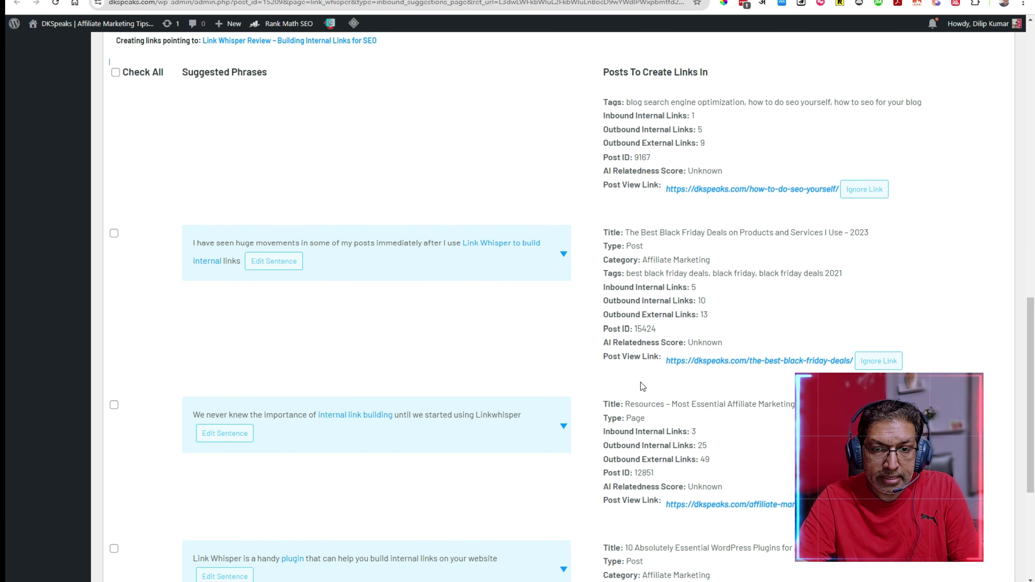
left_click(114, 233)
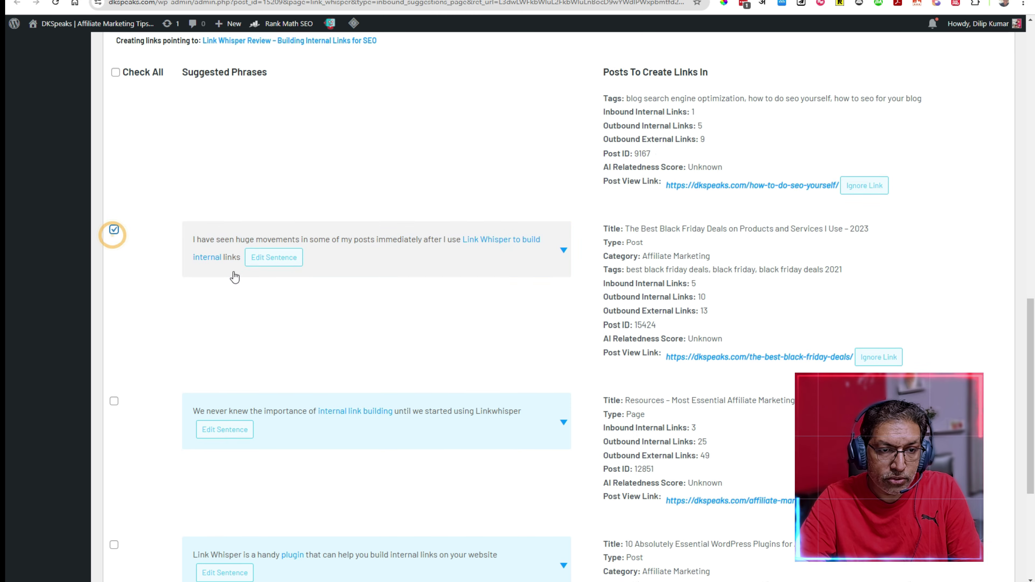
- Select the "plugin" phrase suggested in "10 Absolutely Essential WordPress Plugins for Affiliate Marketers in 2021" as well, and add the selected links
scroll(245, 279, "down", 4)
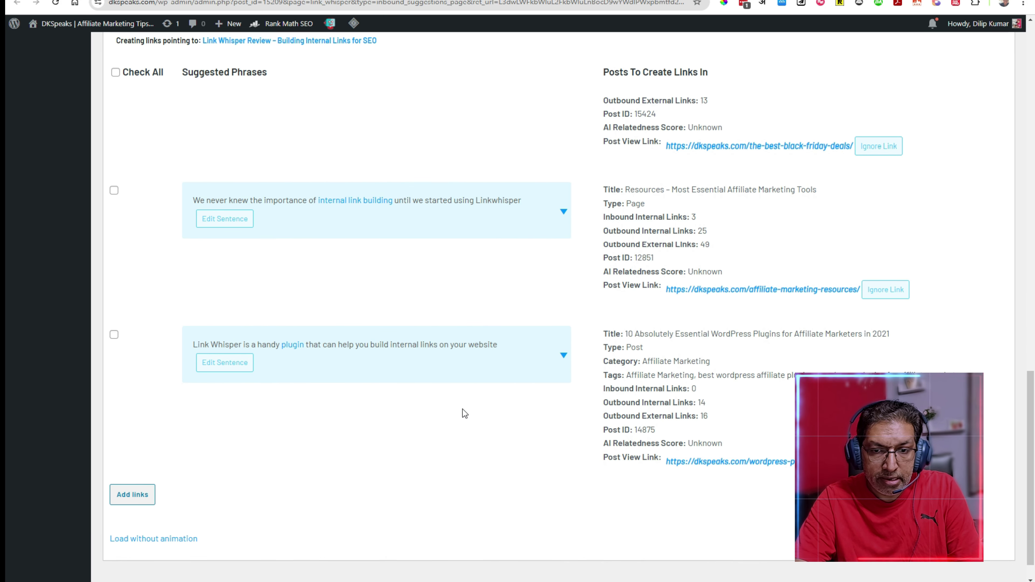
scroll(462, 411, "down", 1)
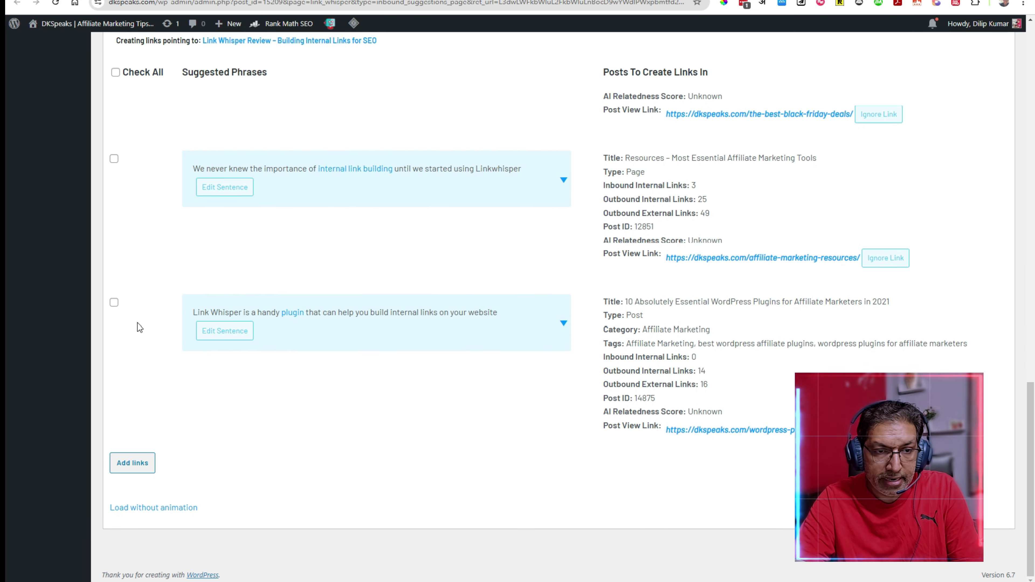
left_click(114, 302)
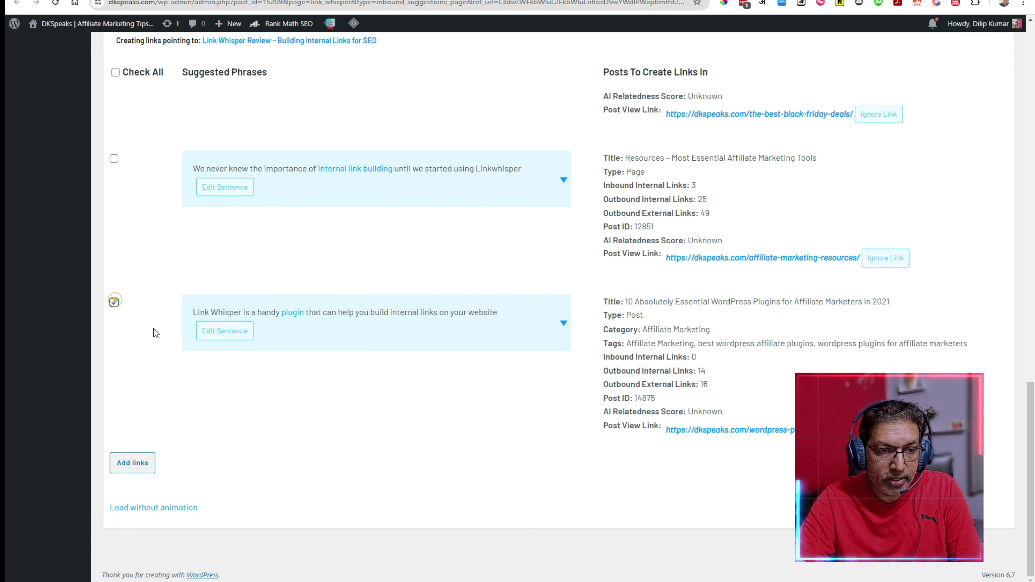
left_click(136, 466)
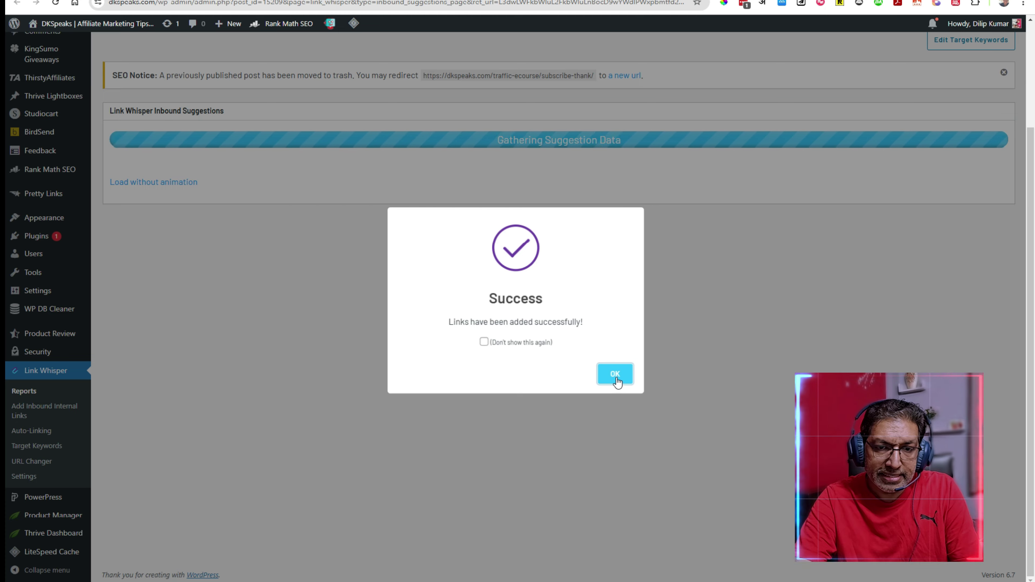
left_click(618, 379)
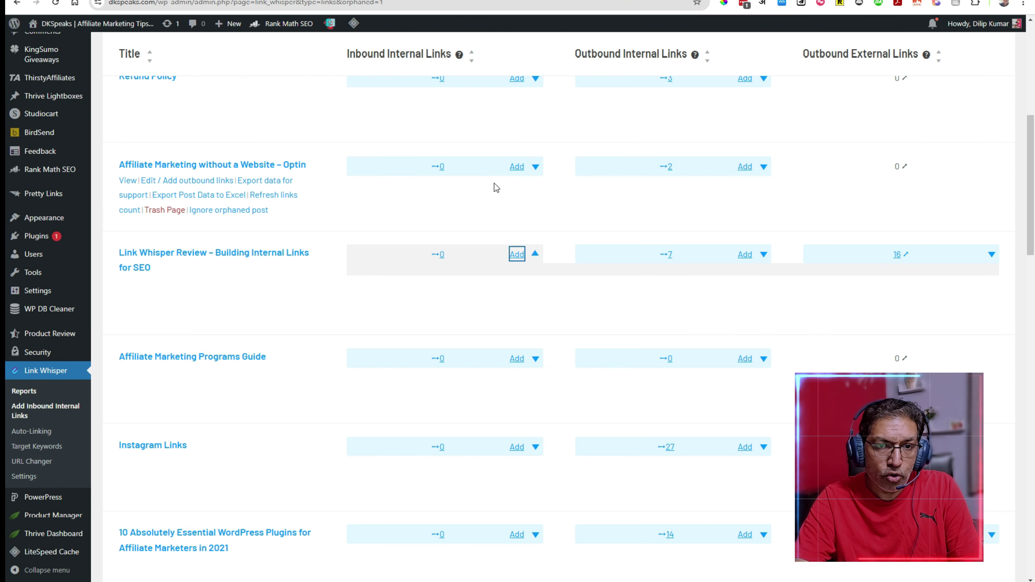
- Open the inbound linking suggestions for the orphaned post "10 Absolutely Essential WordPress Plugins for Affiliate Marketers in 2021"
scroll(299, 221, "down", 3)
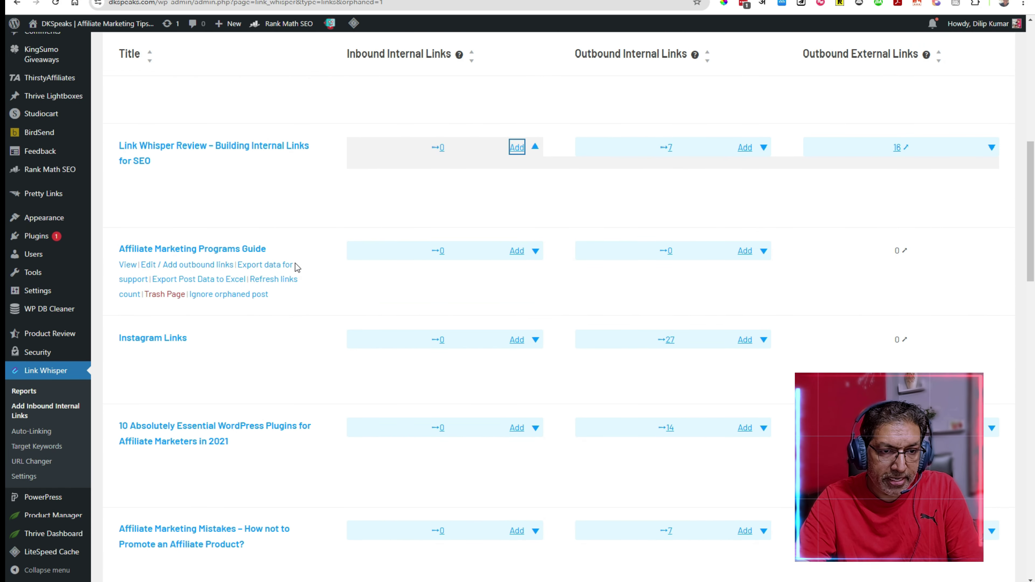
scroll(296, 268, "down", 3)
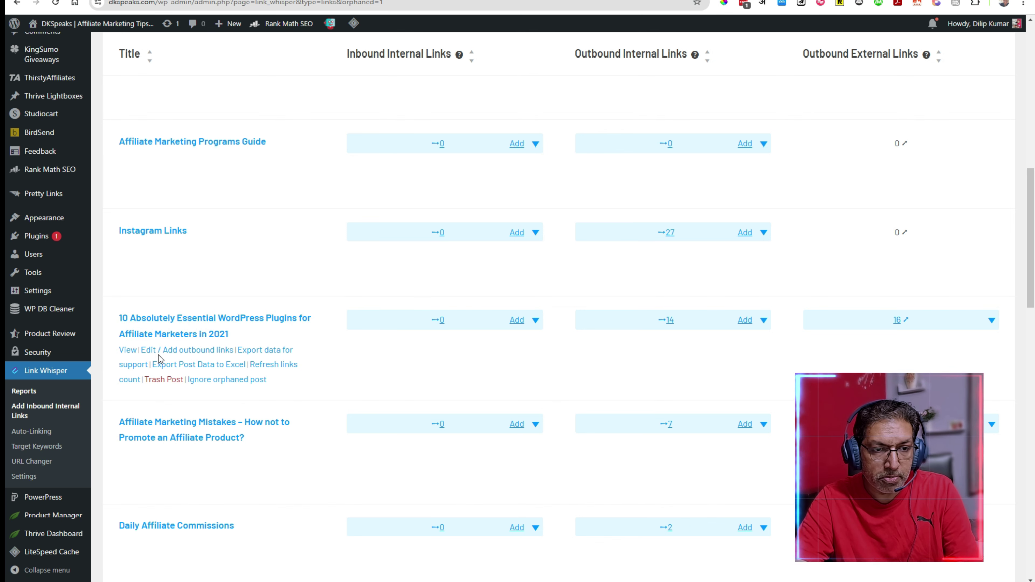
left_click(516, 320)
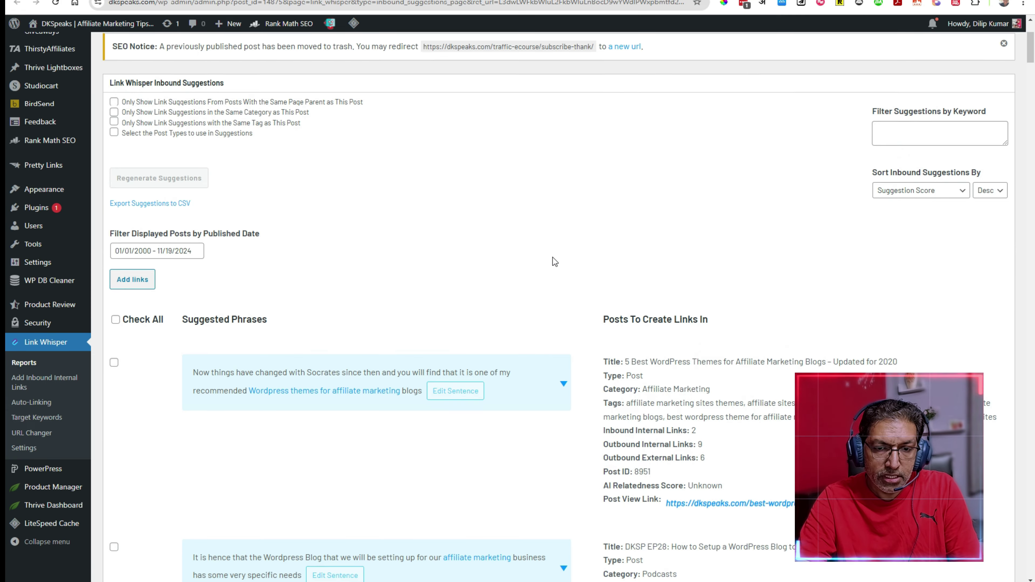
- Look through the suggested phrases for the WordPress plugins post and the posts in which the links would be created
scroll(555, 262, "down", 15)
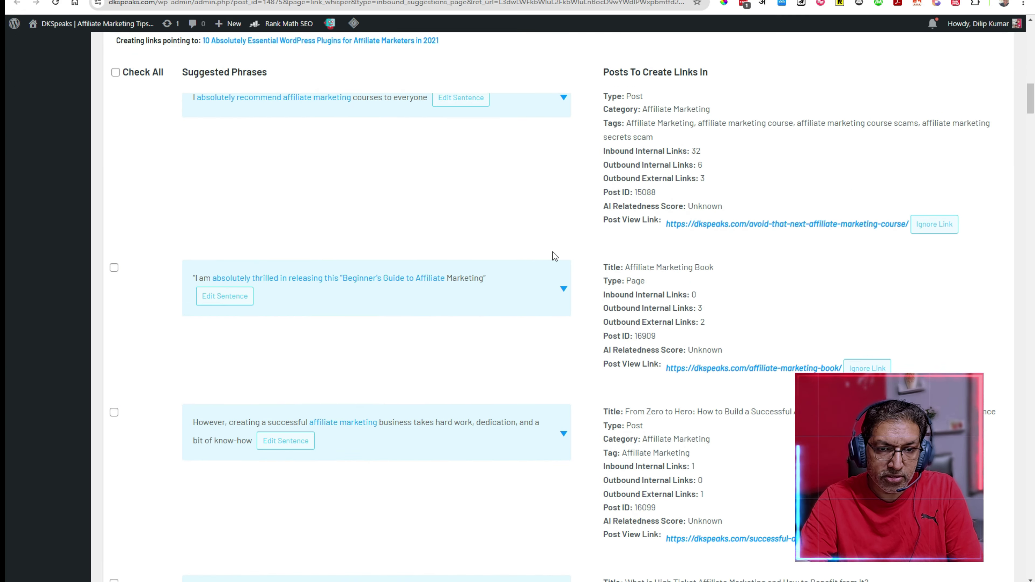
scroll(552, 248, "down", 20)
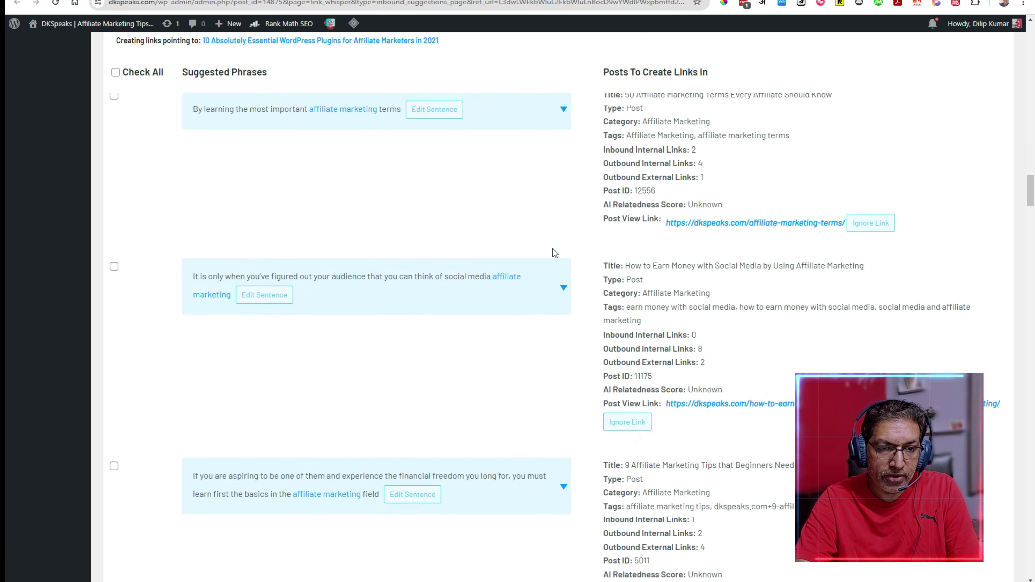
scroll(553, 249, "down", 15)
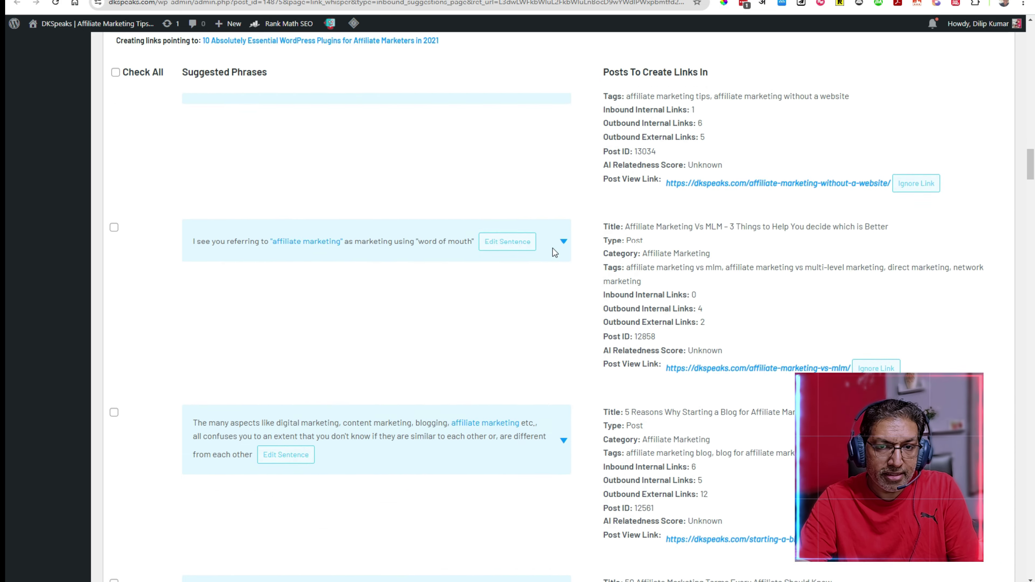
scroll(552, 248, "up", 15)
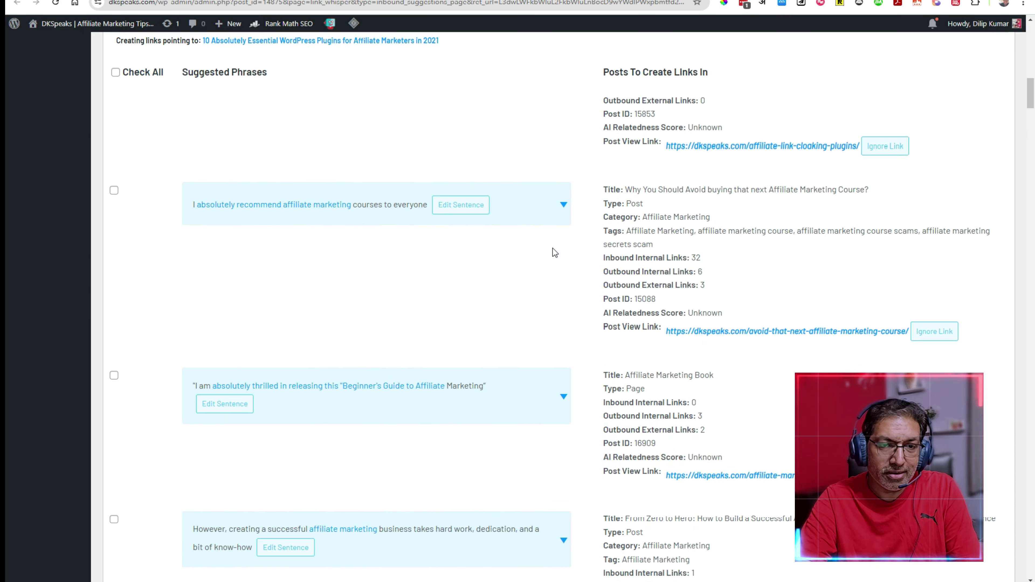
scroll(553, 248, "up", 15)
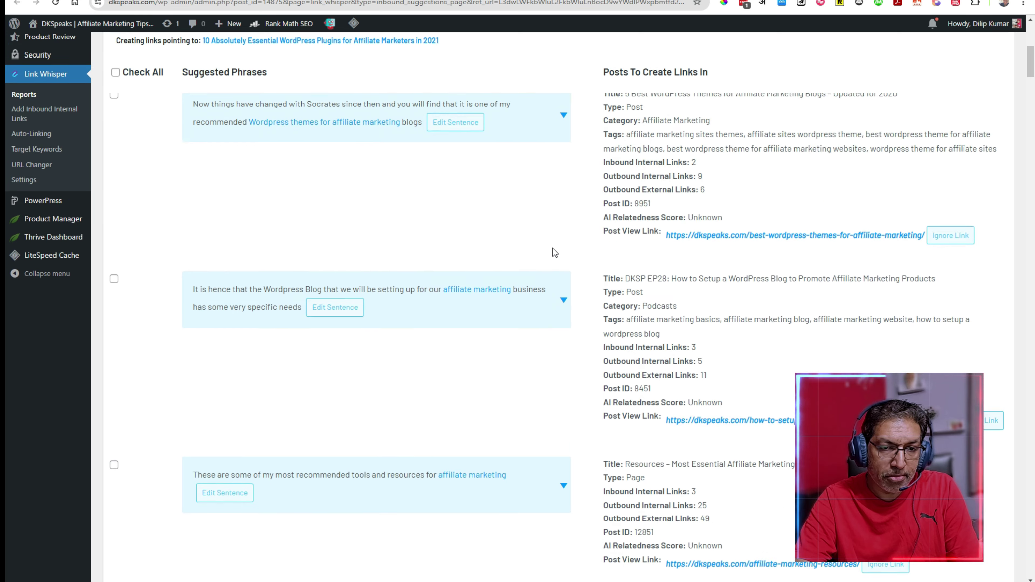
scroll(554, 249, "up", 2)
scroll(775, 232, "down", 10)
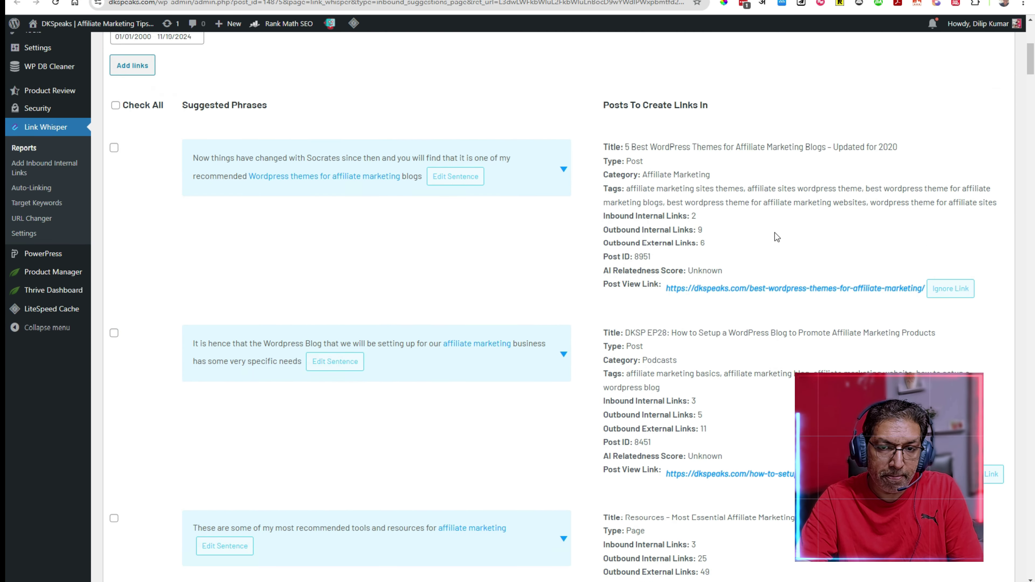
scroll(819, 244, "down", 10)
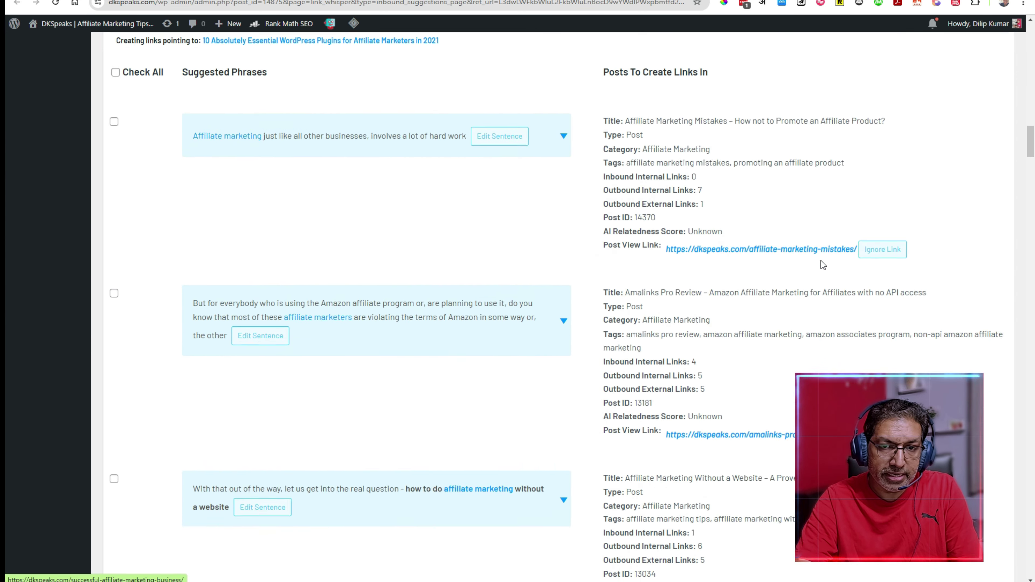
scroll(821, 260, "down", 1)
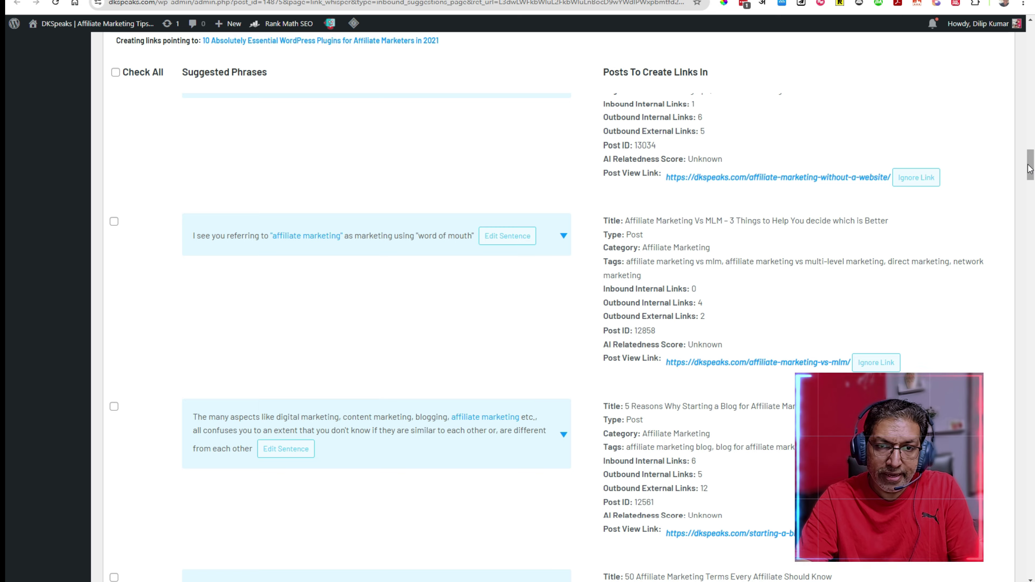
scroll(1028, 170, "up", 15)
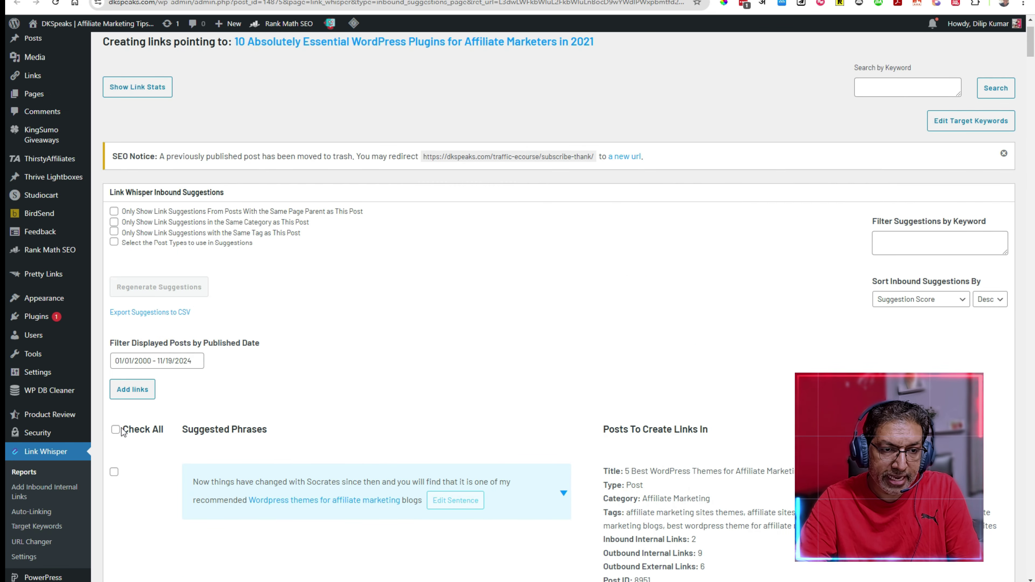
- Select all suggested phrases for "10 Absolutely Essential WordPress Plugins for Affiliate Marketers in 2021", review the list, and add the links
scroll(377, 317, "down", 4)
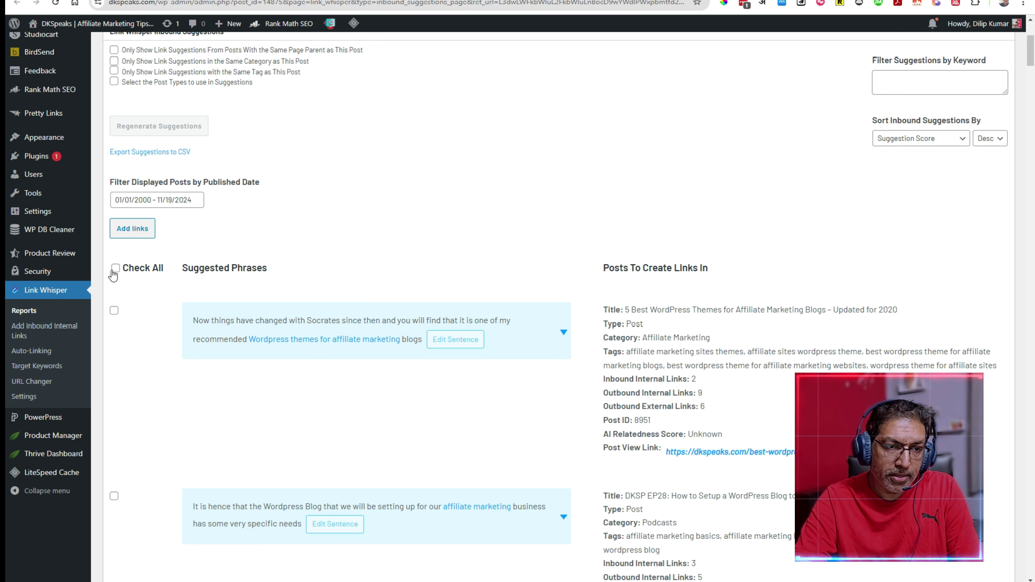
scroll(382, 179, "down", 10)
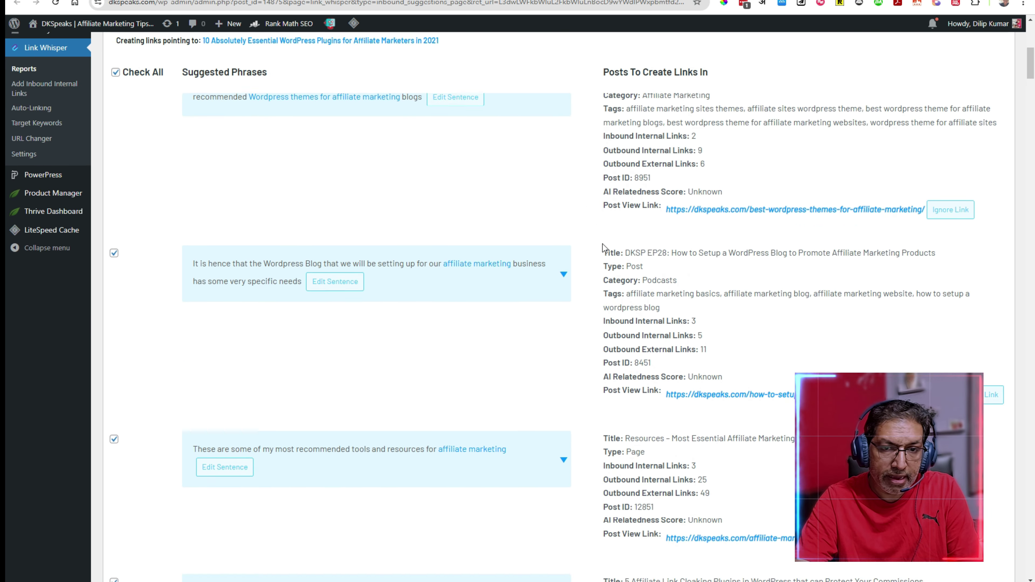
scroll(712, 247, "down", 15)
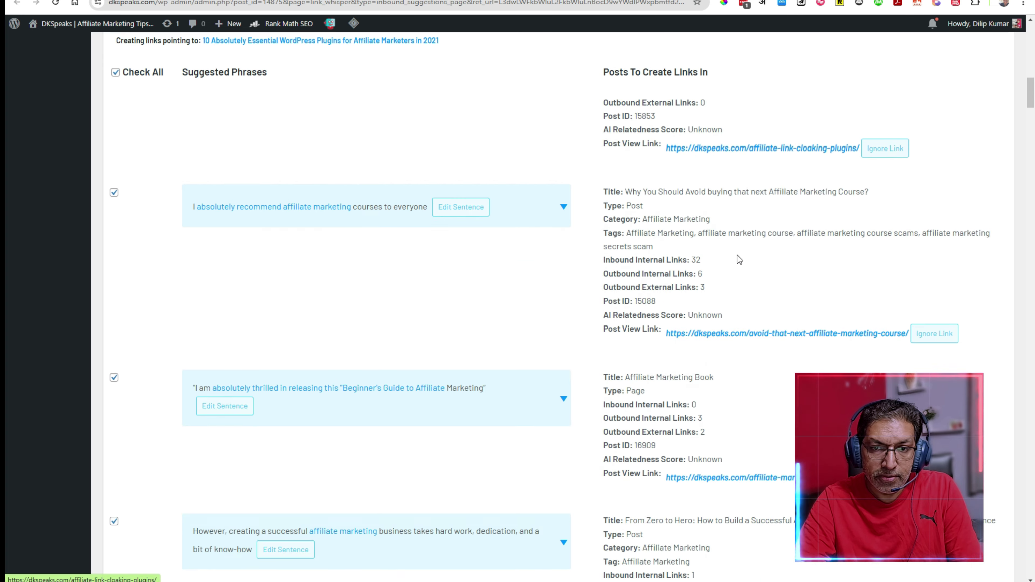
scroll(747, 252, "down", 11)
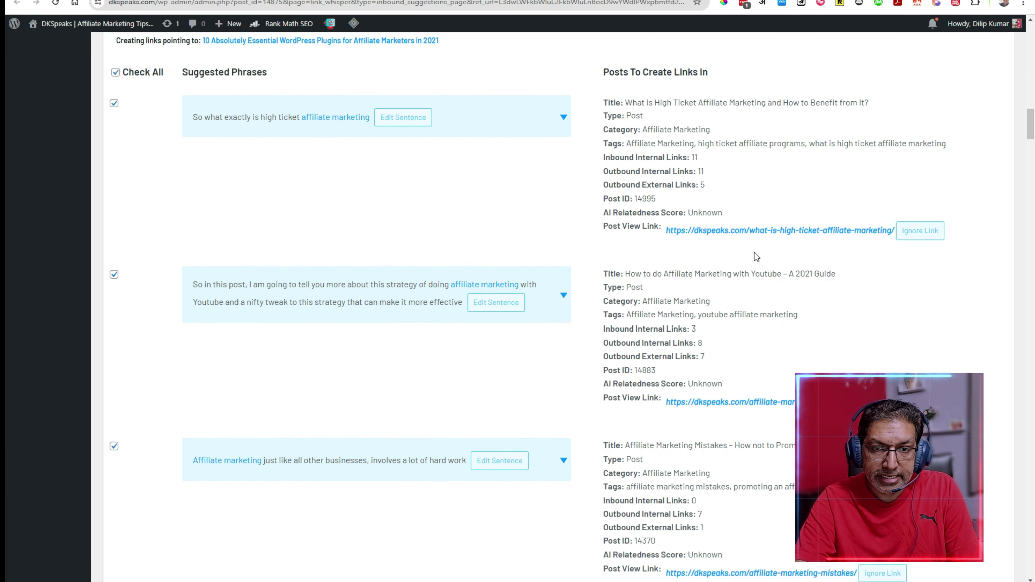
scroll(736, 251, "down", 10)
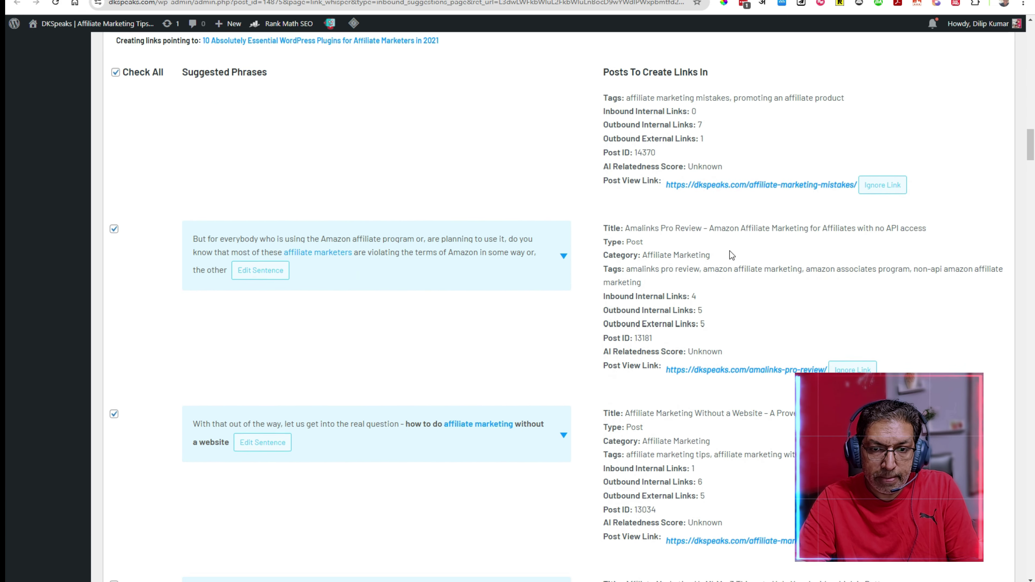
scroll(732, 255, "down", 15)
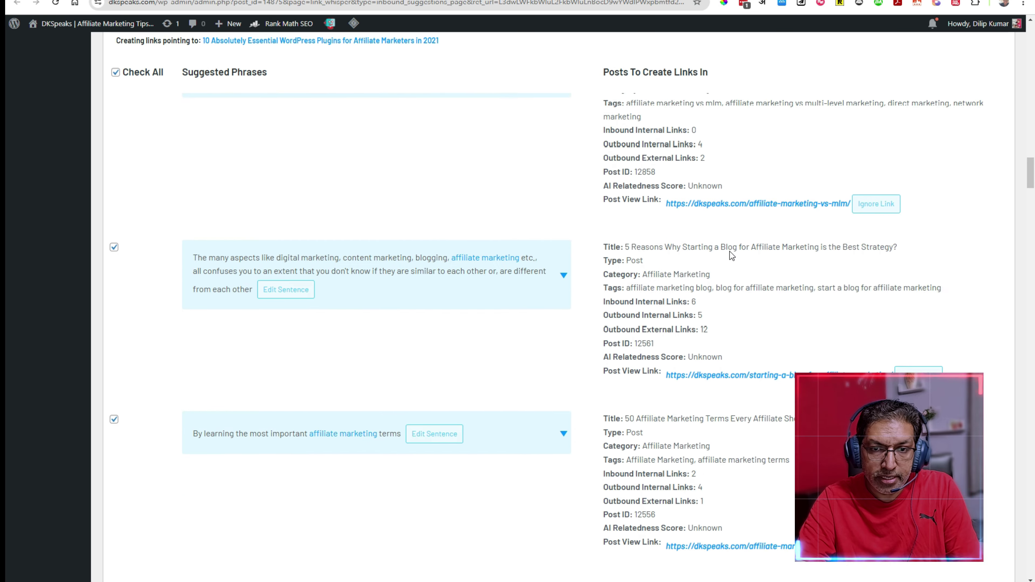
scroll(731, 255, "down", 20)
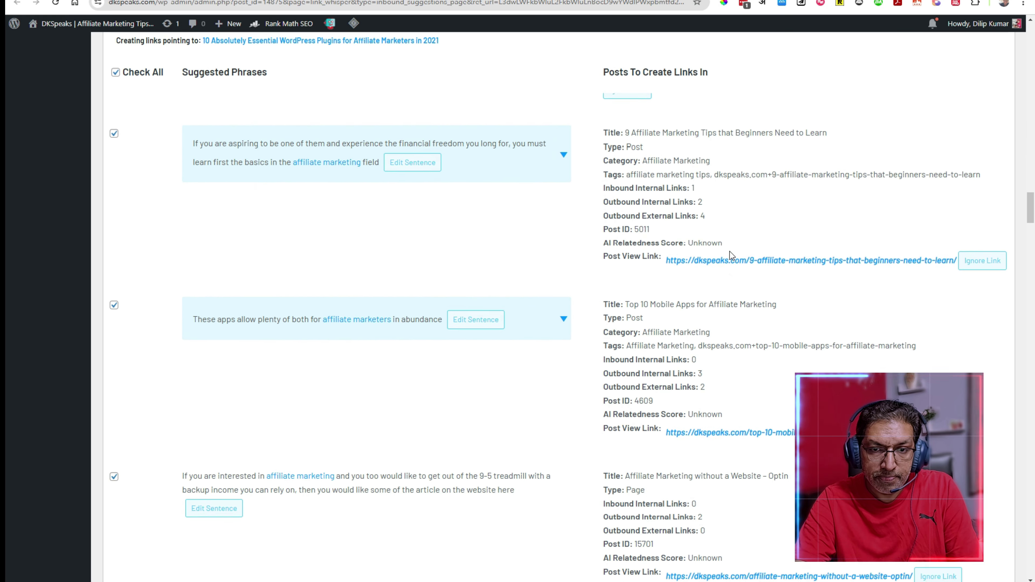
scroll(730, 252, "down", 20)
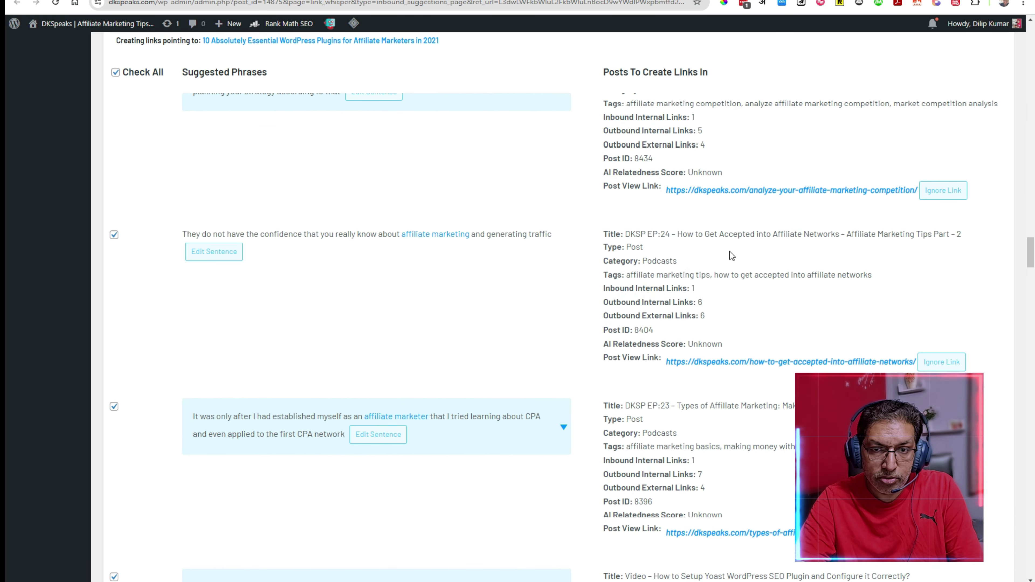
scroll(729, 252, "down", 18)
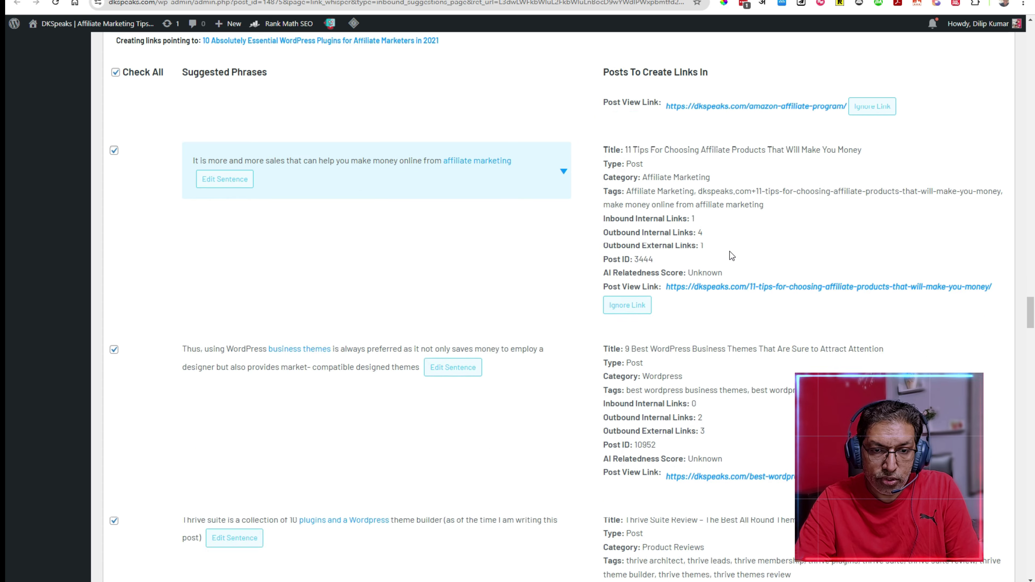
scroll(729, 255, "down", 20)
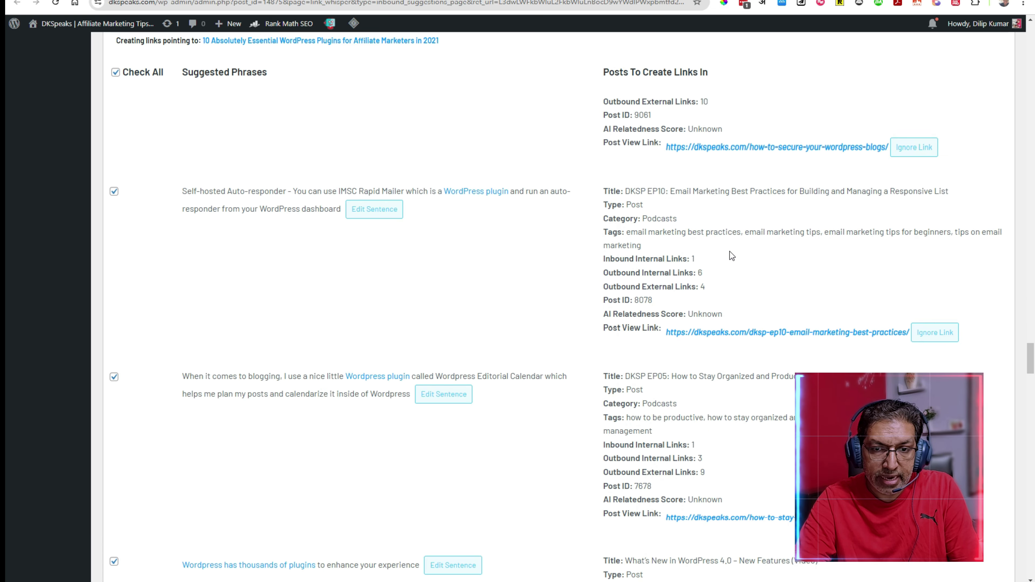
scroll(730, 255, "down", 20)
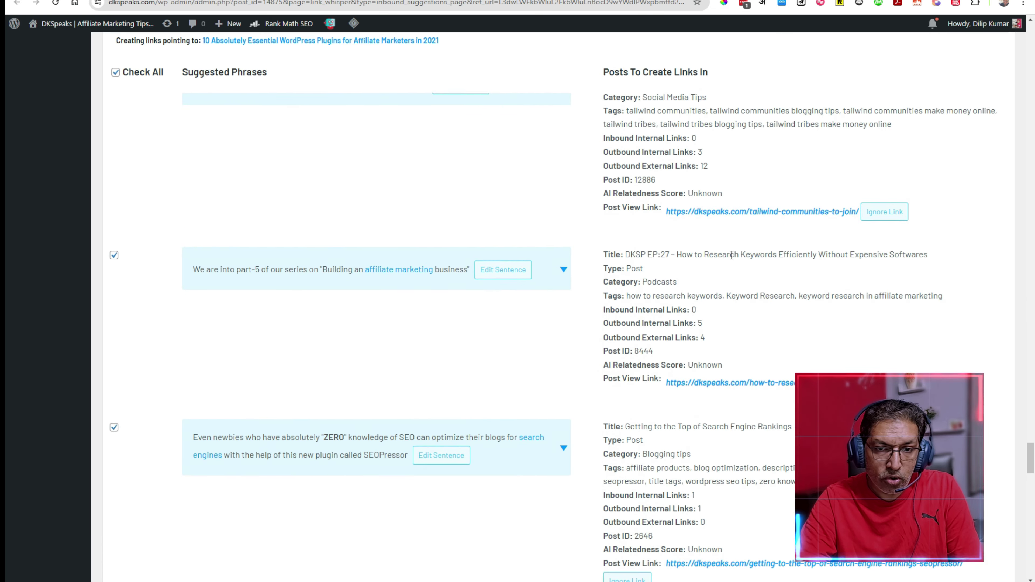
scroll(733, 264, "down", 12)
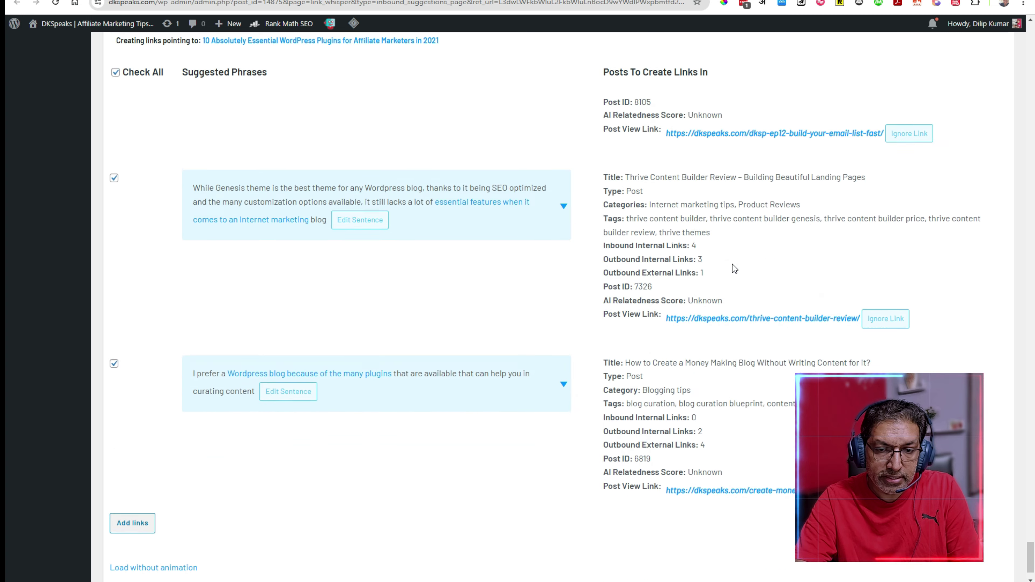
left_click(118, 469)
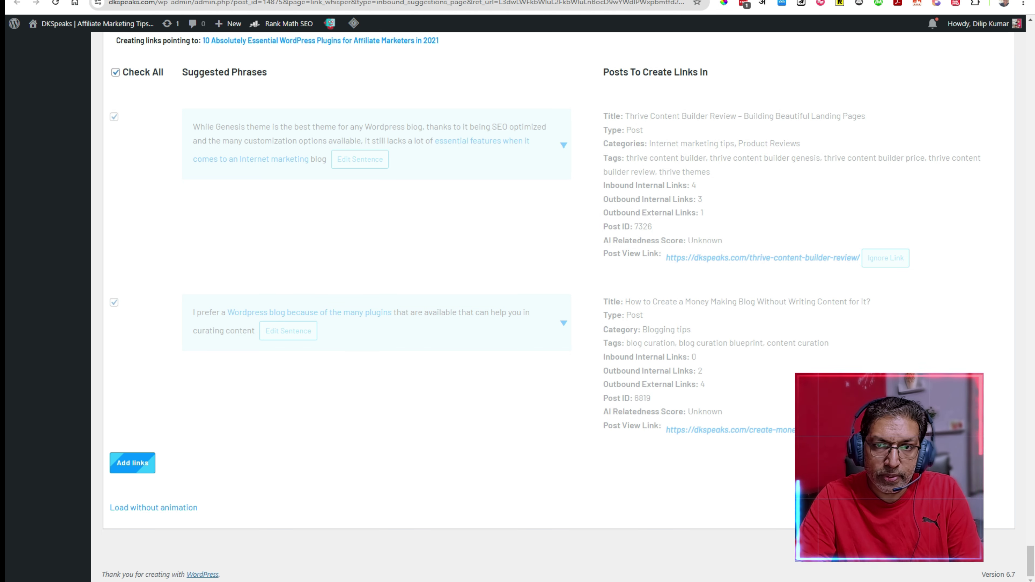
scroll(377, 175, "up", 10)
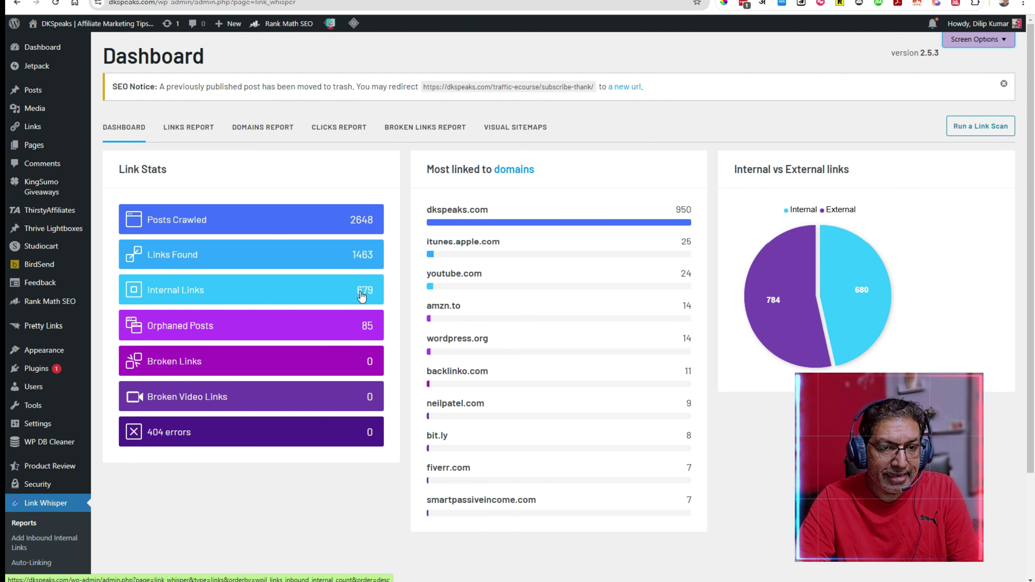
- Open the Visual Sitemaps report and display the Inbound Link Sitemap
left_click(361, 296)
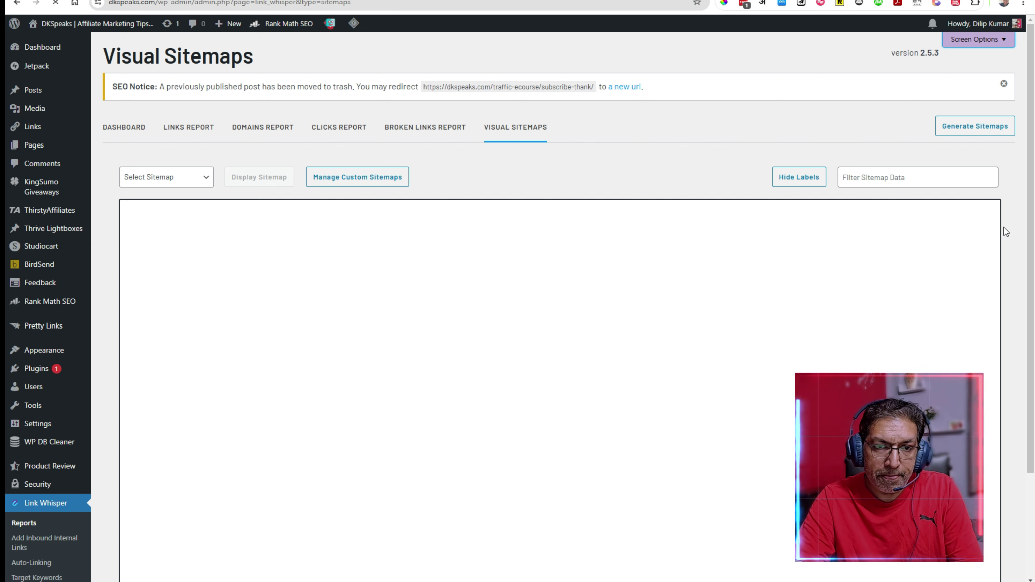
scroll(1004, 228, "down", 3)
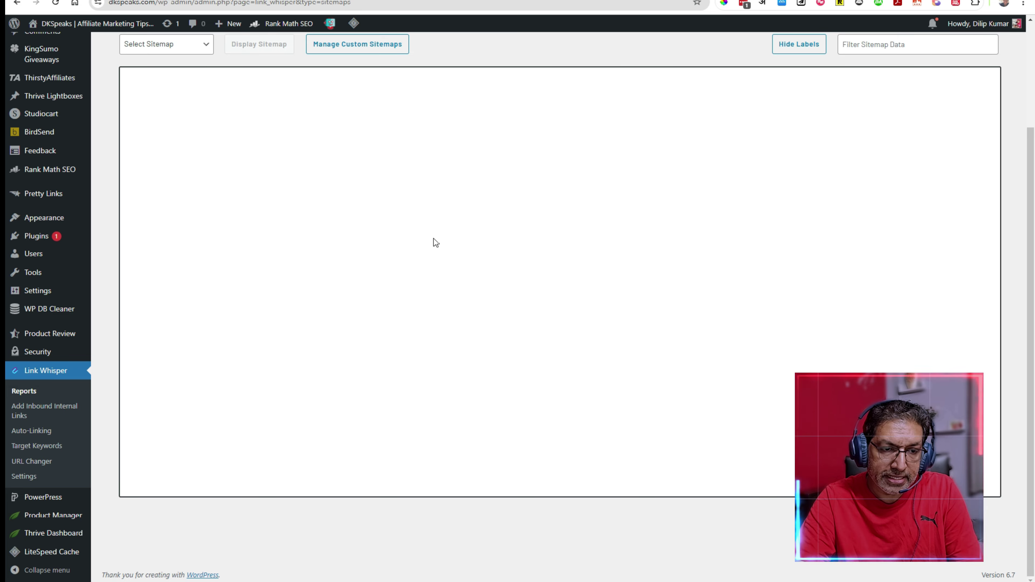
scroll(460, 229, "up", 3)
left_click(199, 152)
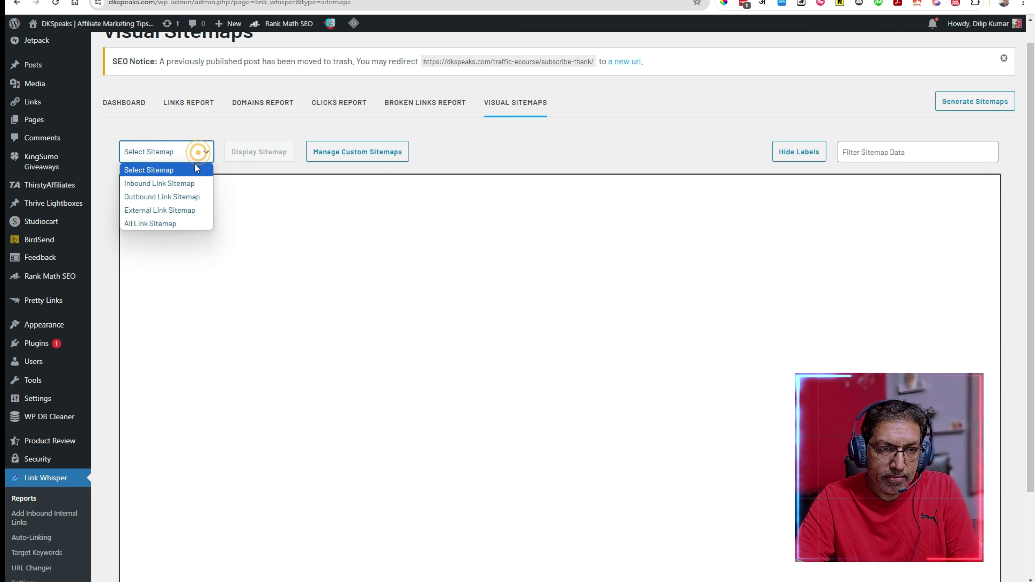
left_click(180, 185)
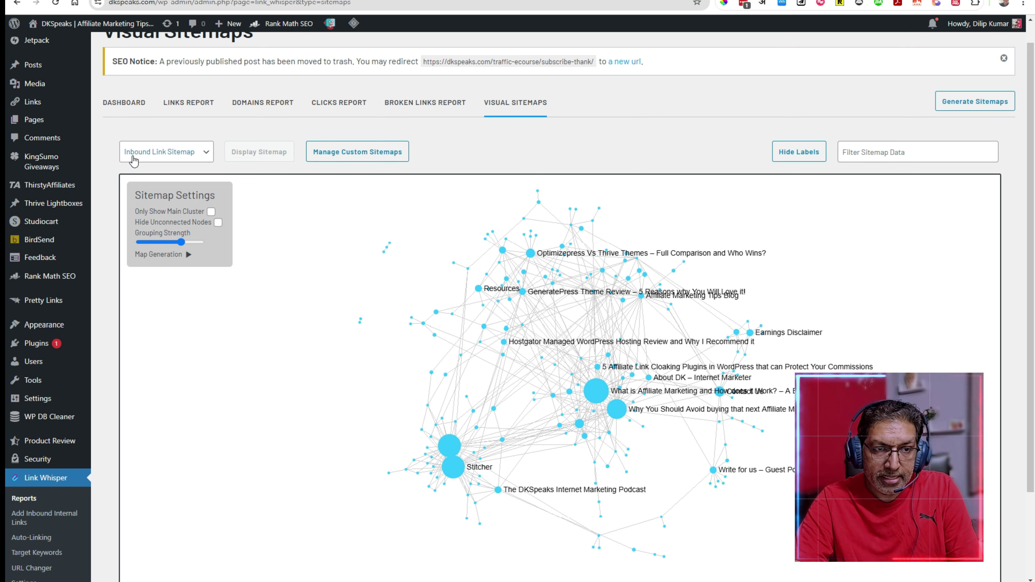
- Display the Outbound Link Sitemap and examine the links around the "Resources – Most Essential Affiliate Marketing Tools" node
left_click(176, 158)
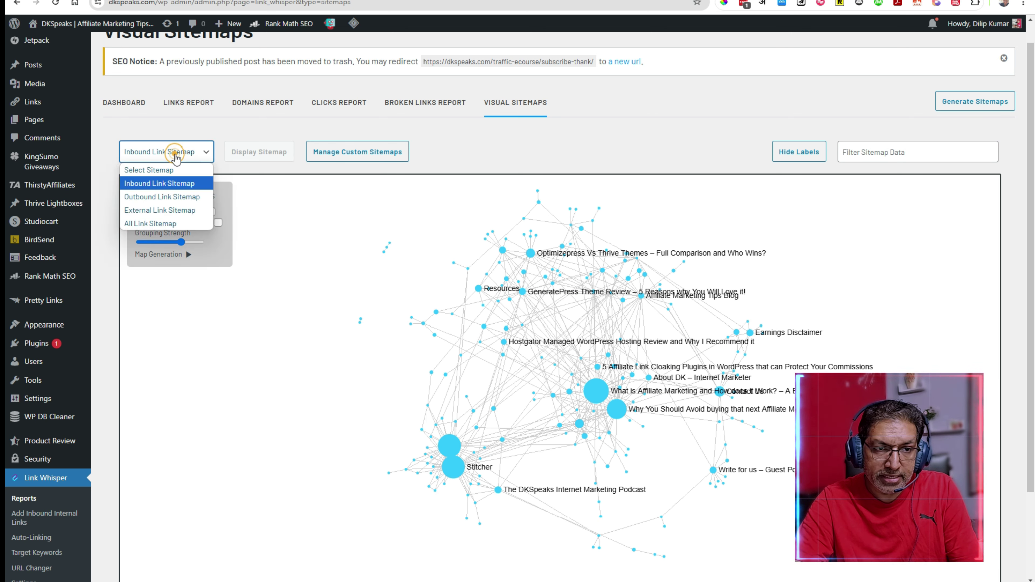
left_click(158, 197)
left_click(260, 153)
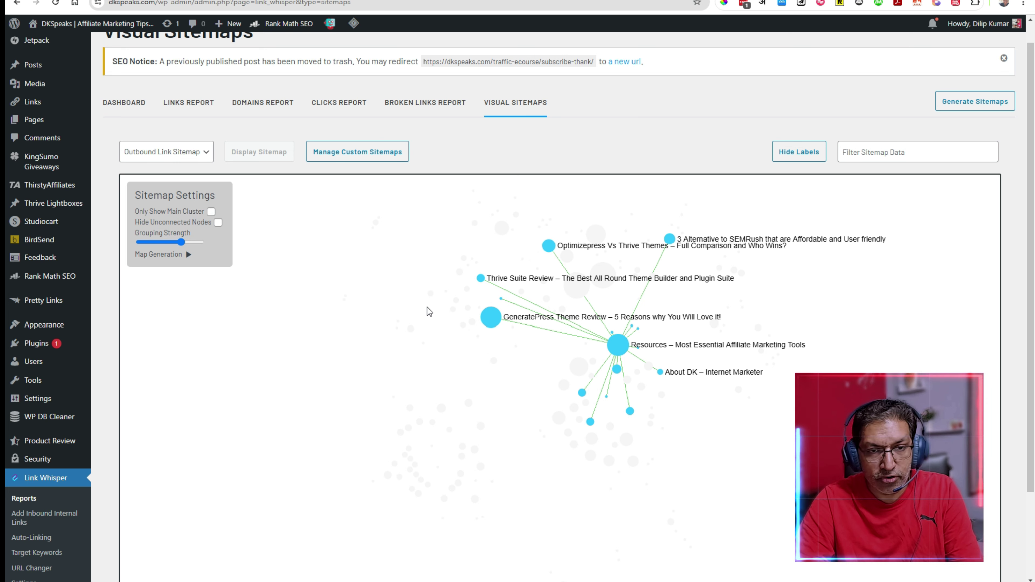
left_click(554, 134)
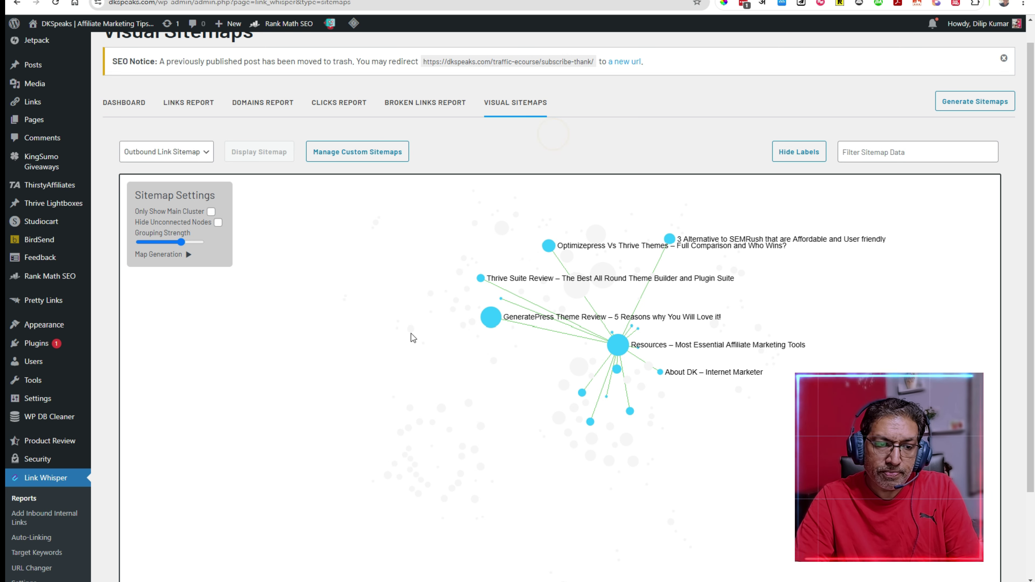
scroll(223, 380, "down", 5)
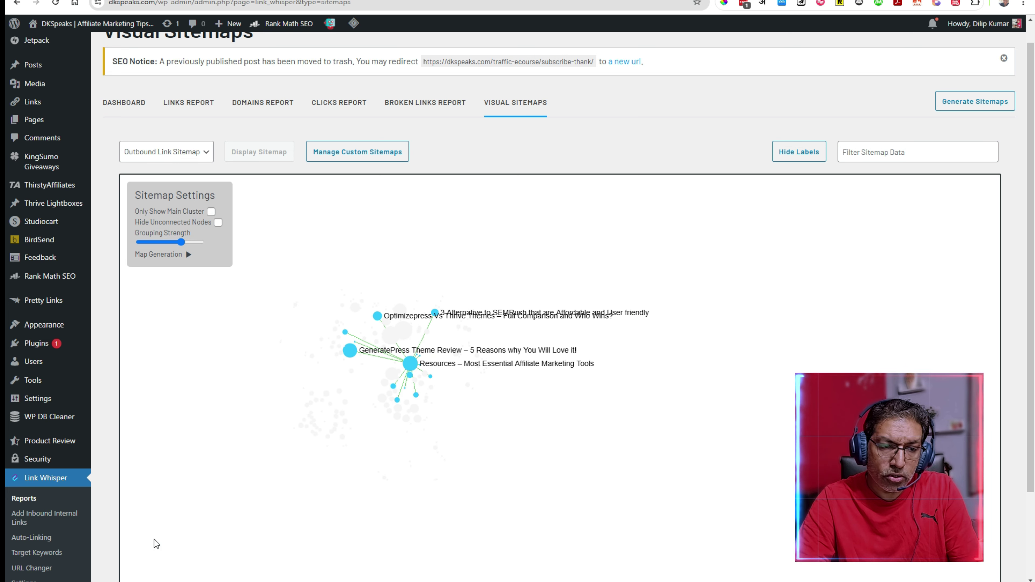
- Open the Auto-Linking page and examine the keyword and link fields and the advanced options for a new autolink rule
left_click(31, 540)
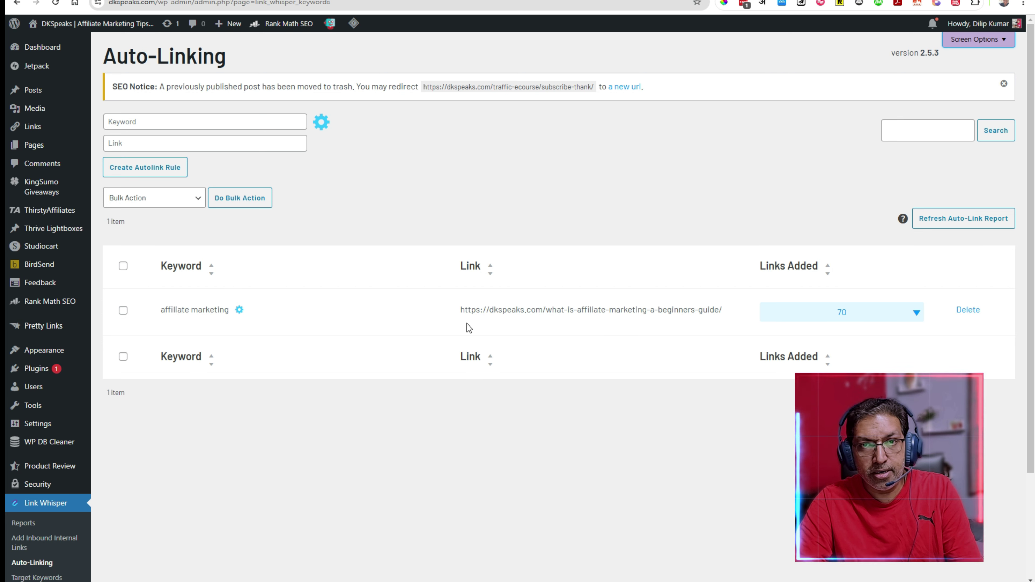
left_click(157, 122)
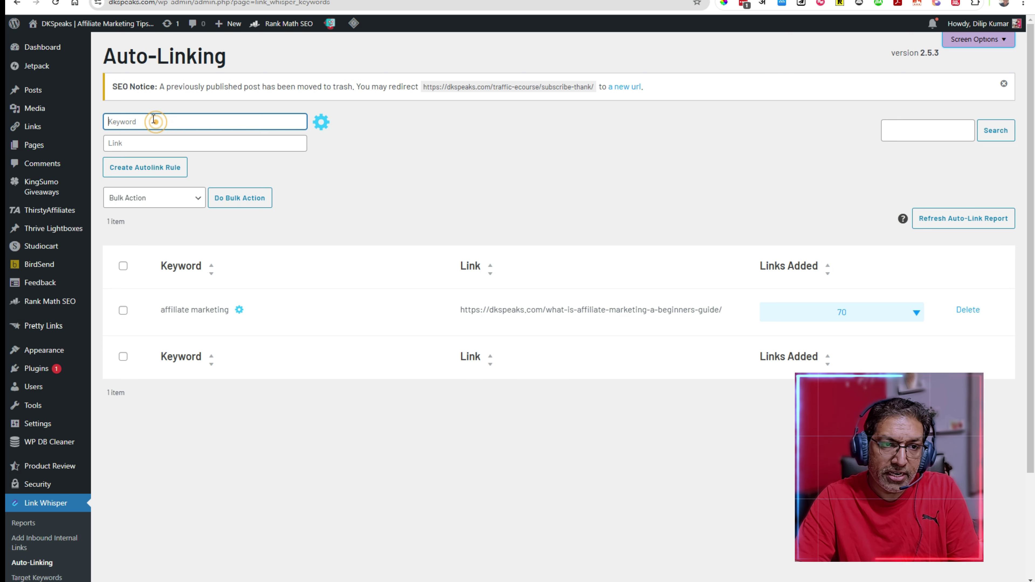
left_click(223, 143)
left_click(320, 121)
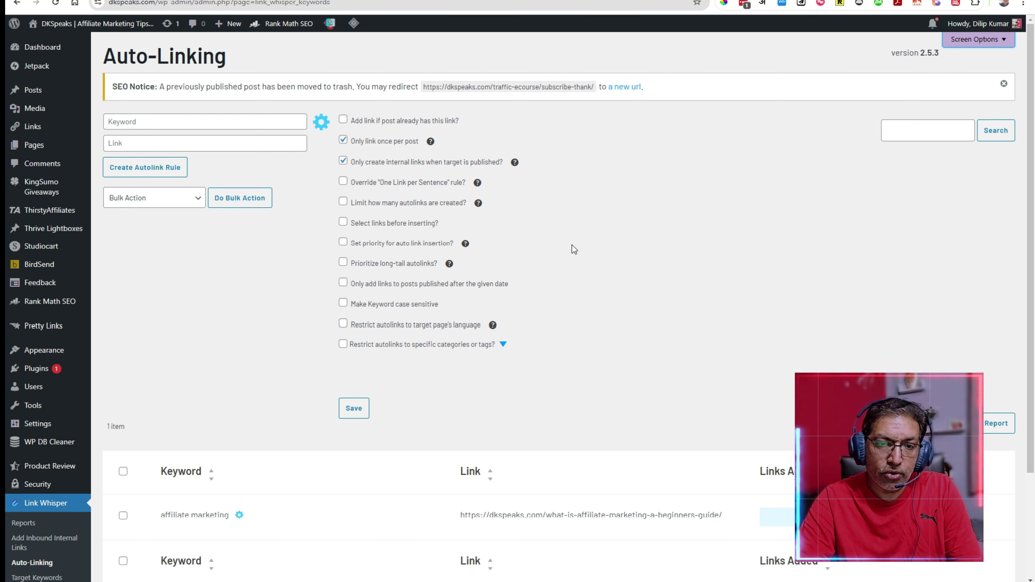
scroll(595, 250, "down", 2)
scroll(597, 249, "down", 2)
scroll(597, 248, "up", 4)
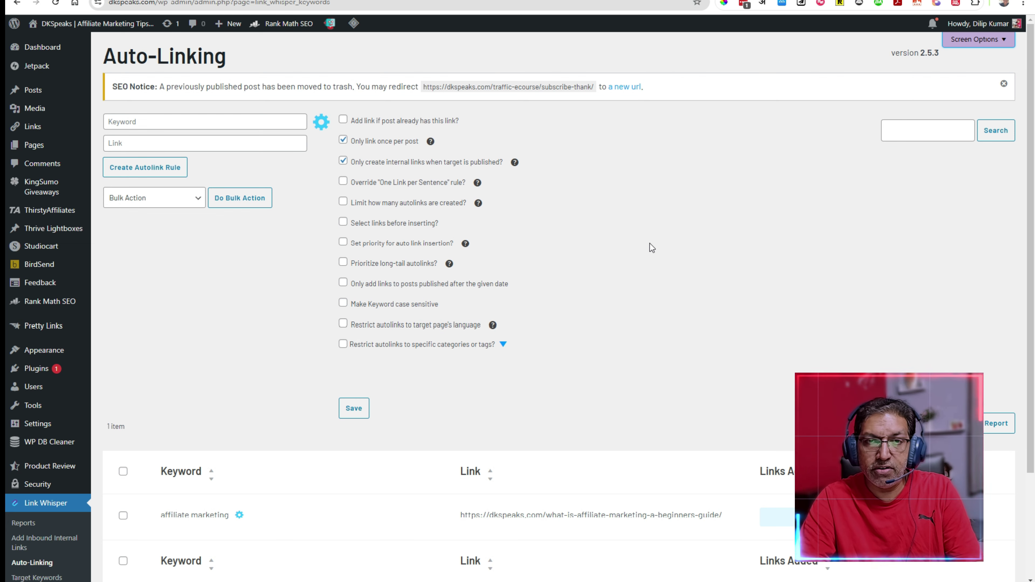
scroll(104, 365, "down", 4)
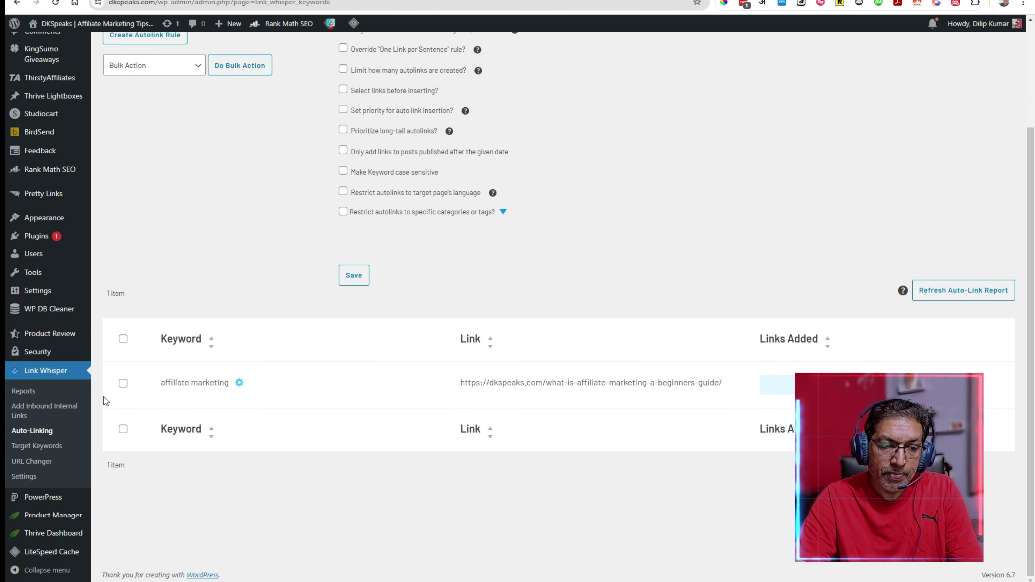
- Review the Target Keywords report, and check the old and new URL fields of the URL Changer
left_click(36, 446)
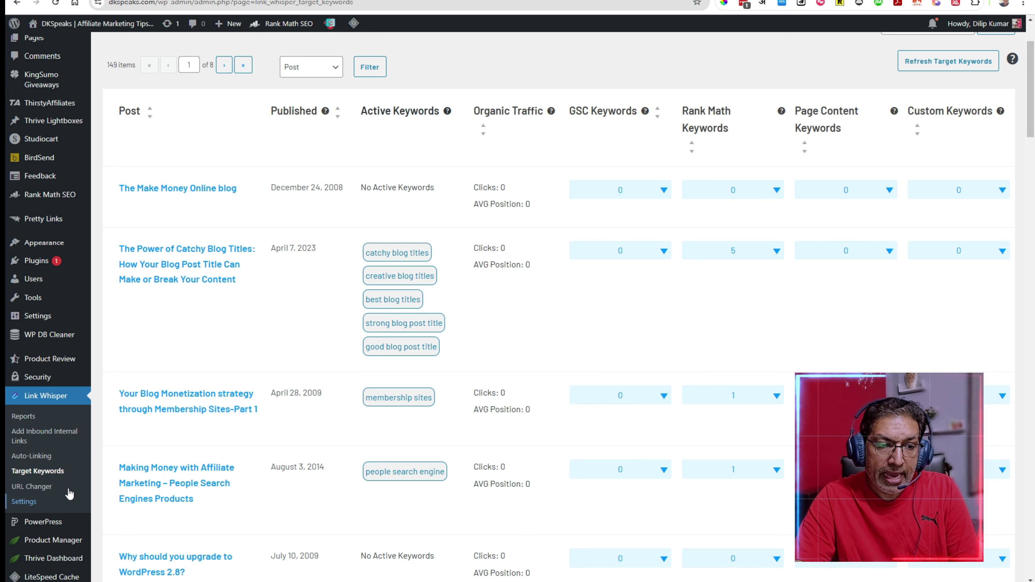
left_click(39, 485)
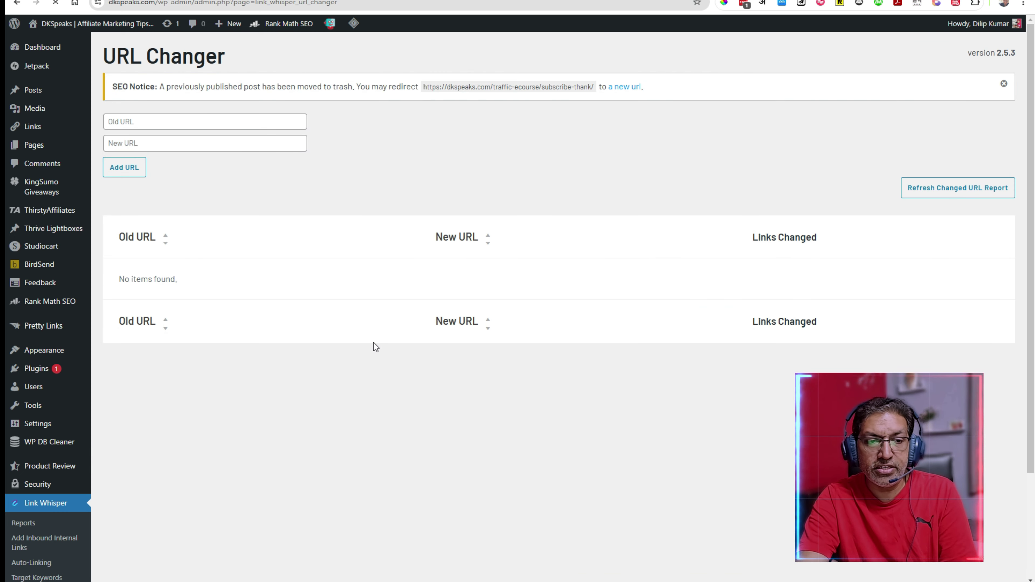
left_click(170, 124)
left_click(168, 147)
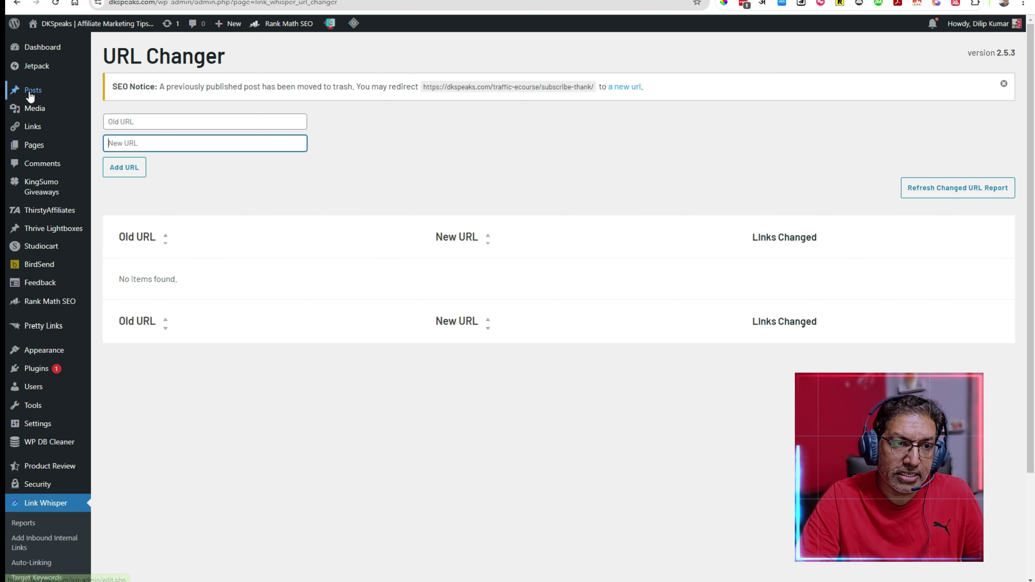
- Open the post "GeneratePress Theme Review - 5 Reasons why You Will Love it!" for editing and examine its Link Whisper target keywords and suggested links
mouse_move(29, 95)
left_click(118, 93)
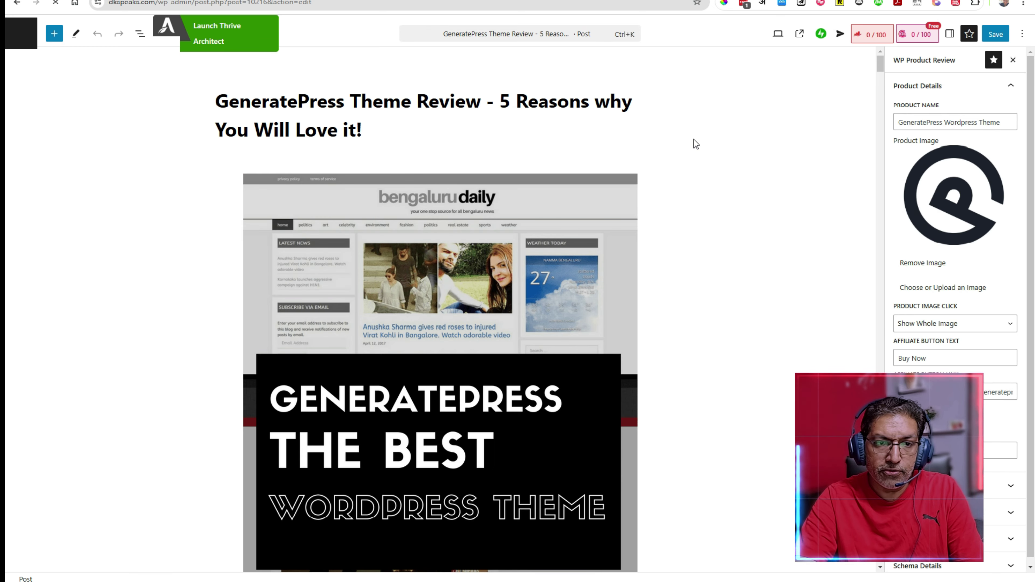
scroll(696, 143, "down", 20)
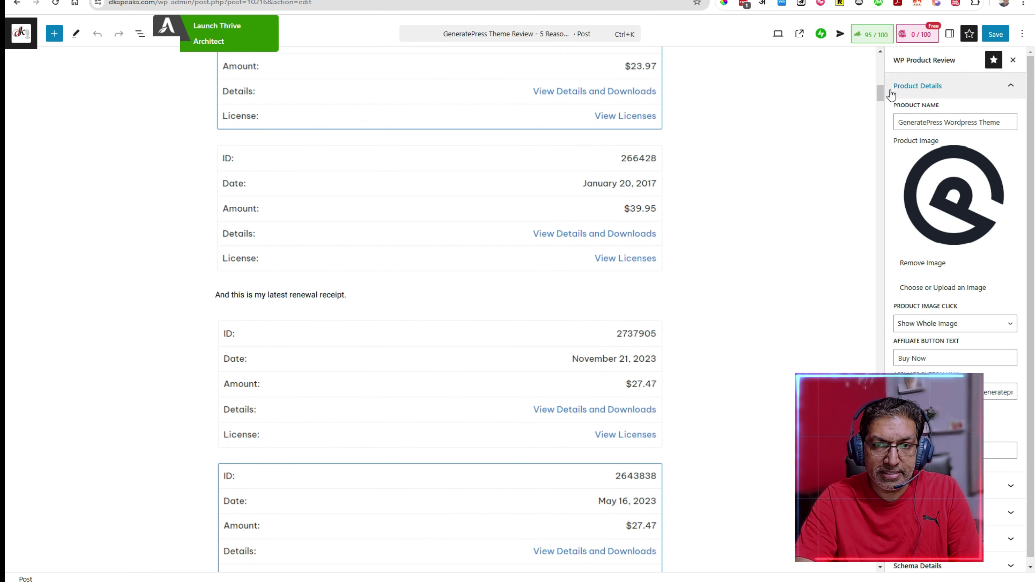
left_click_drag(878, 92, 880, 565)
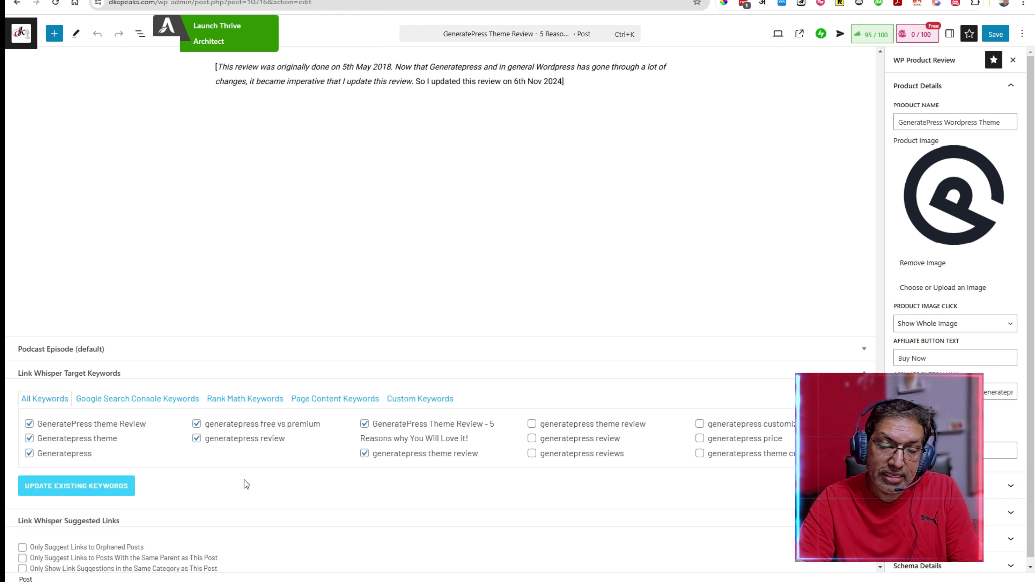
scroll(543, 356, "down", 3)
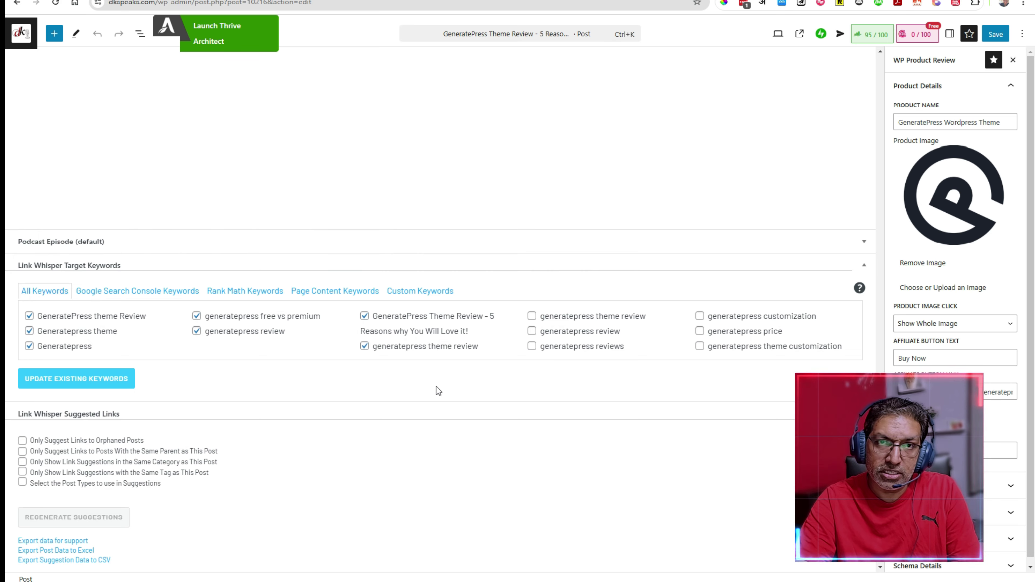
scroll(436, 387, "down", 4)
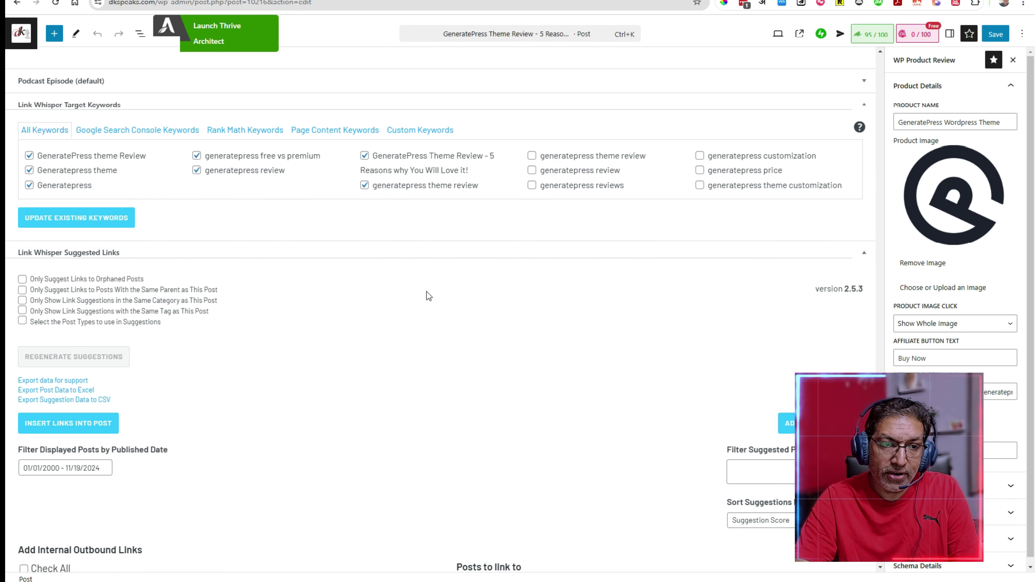
- Select the suggested outbound link on "Wordpress theme" that points to the post "9 Best WordPress Business Themes That Are Sure to Attract Attention"
scroll(426, 292, "down", 4)
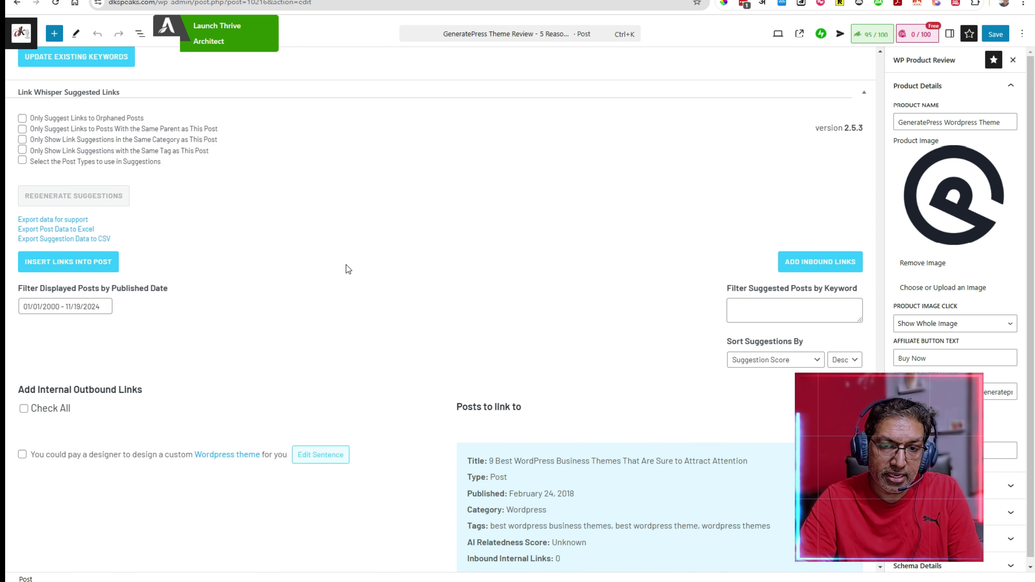
scroll(346, 265, "down", 3)
scroll(382, 384, "down", 9)
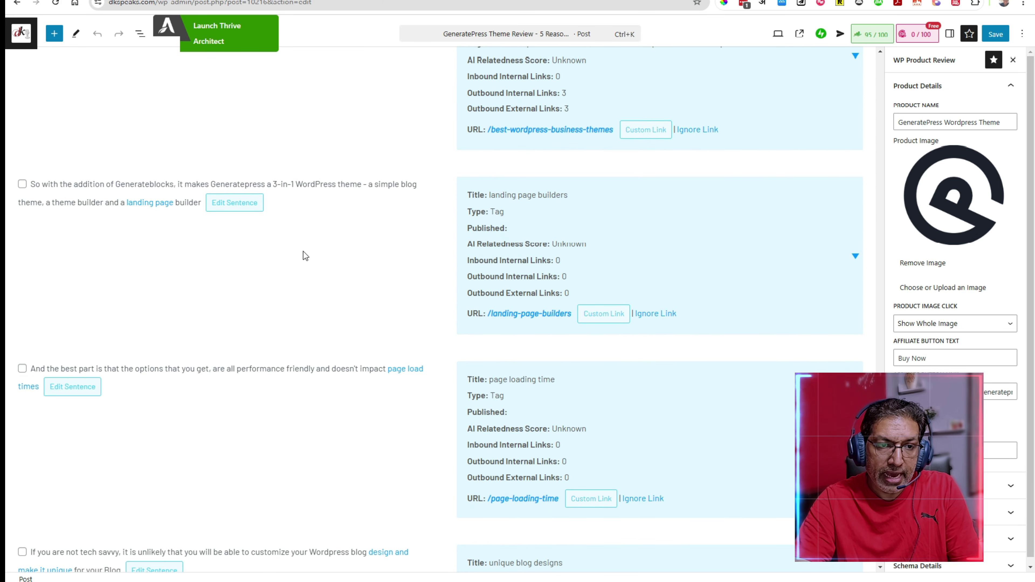
scroll(305, 254, "down", 12)
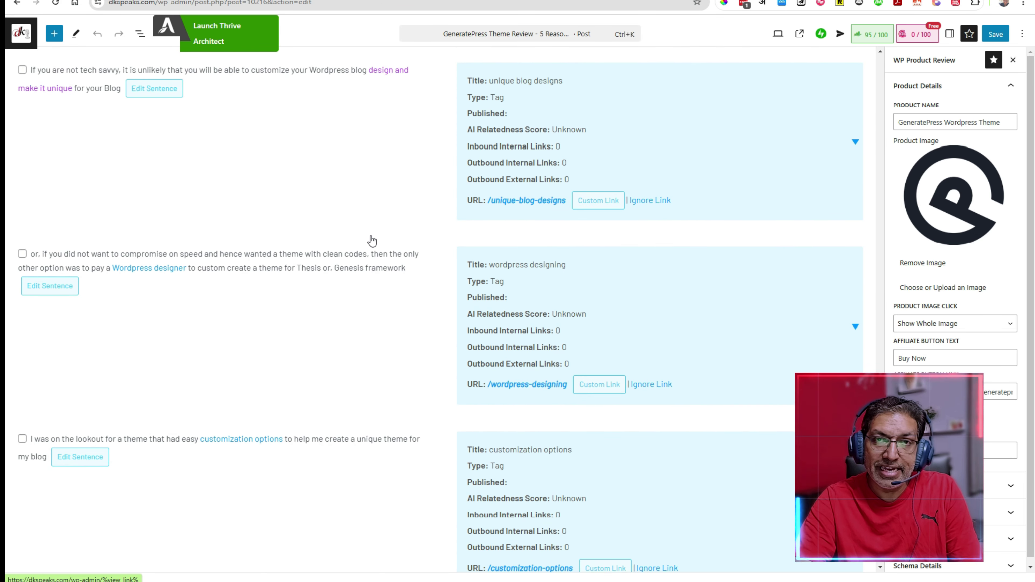
scroll(371, 240, "up", 15)
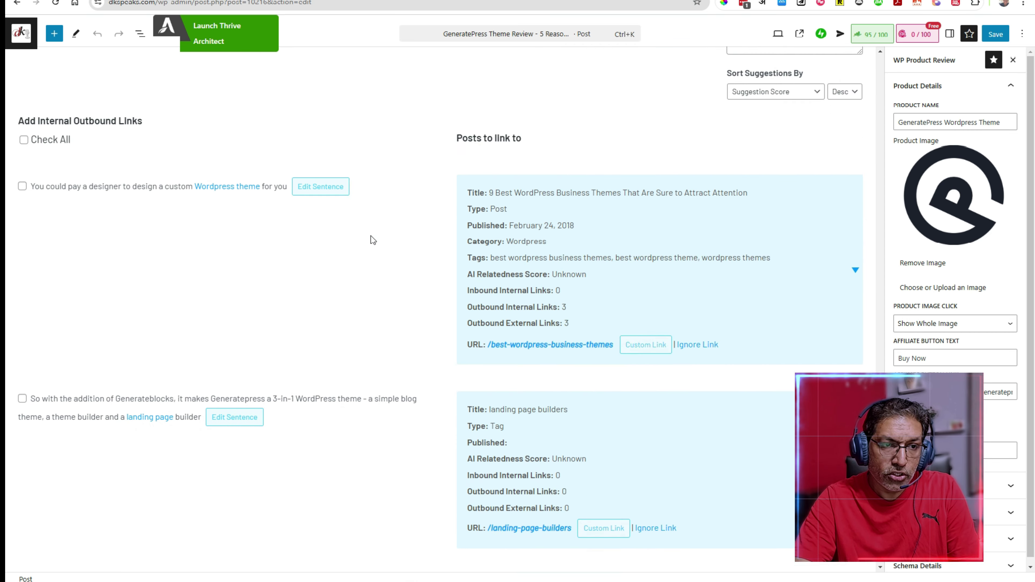
left_click(22, 292)
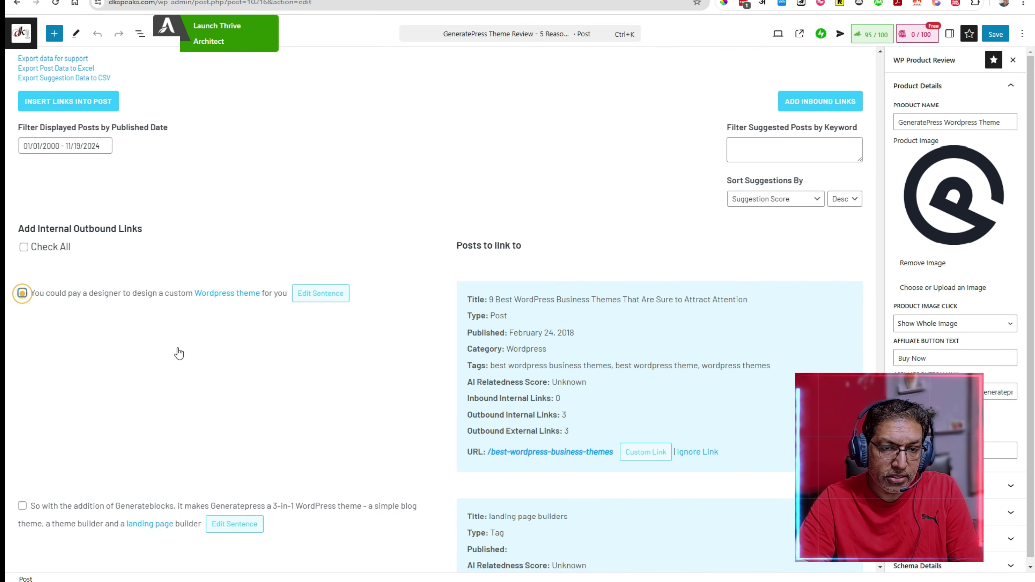
- Go through the remaining internal outbound link suggestions and insert the selected links into the post
scroll(256, 224, "down", 7)
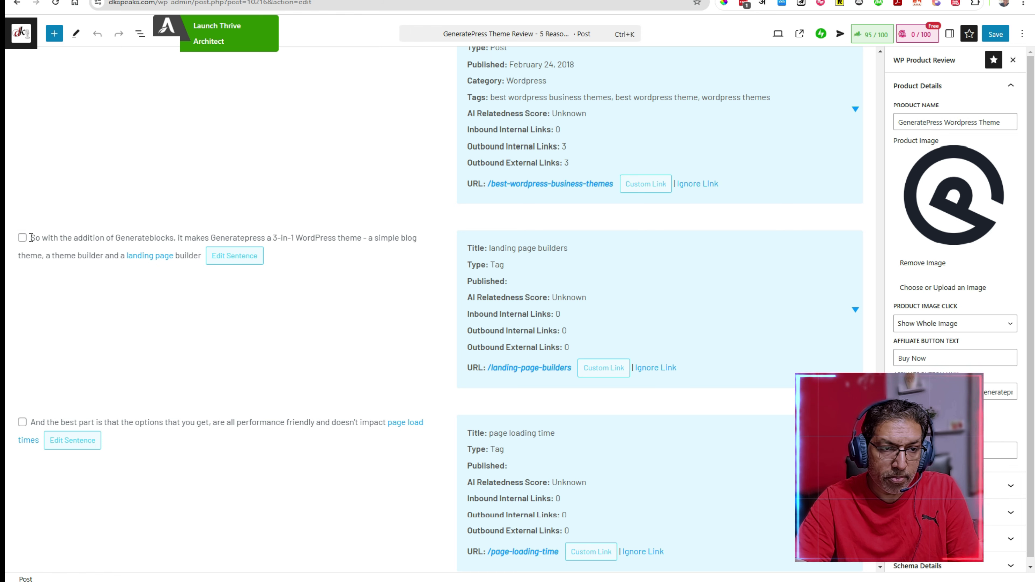
scroll(303, 294, "down", 10)
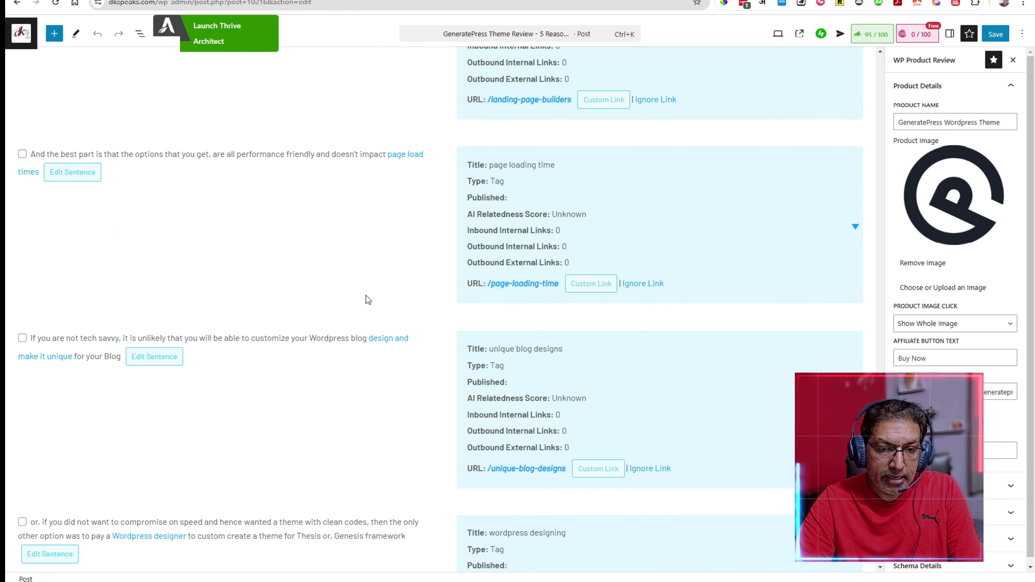
scroll(309, 289, "down", 3)
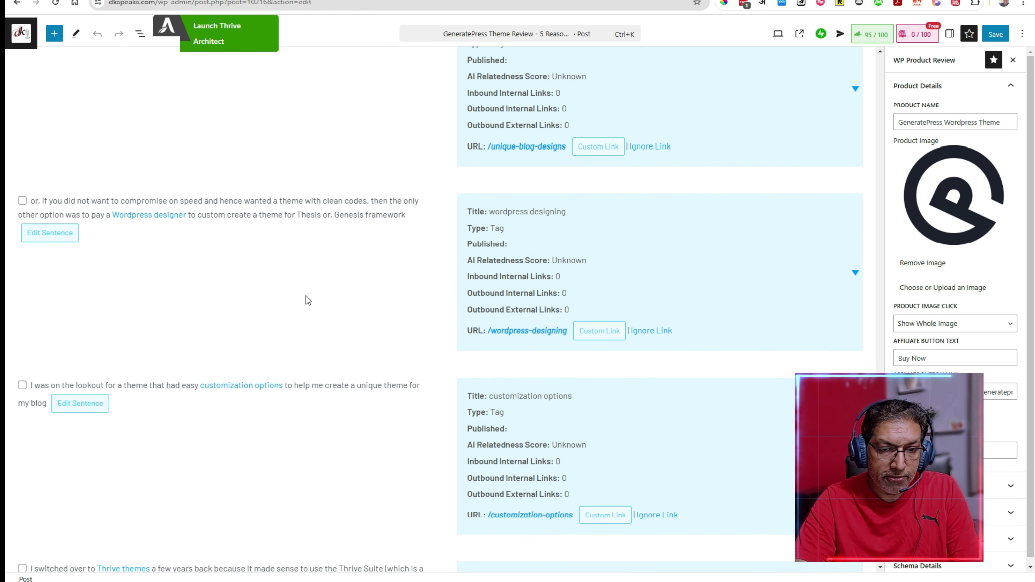
scroll(305, 296, "down", 5)
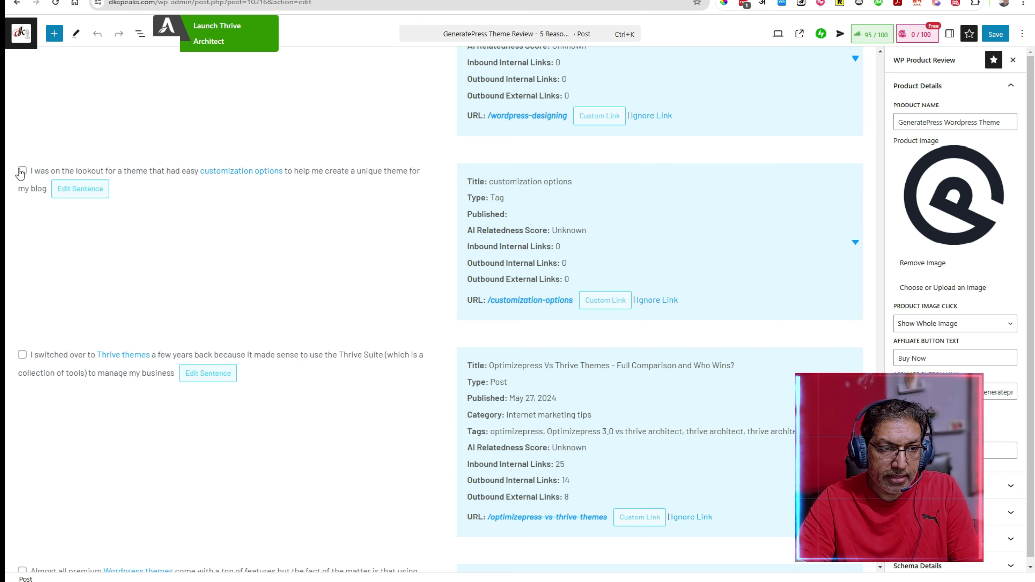
scroll(216, 208, "down", 5)
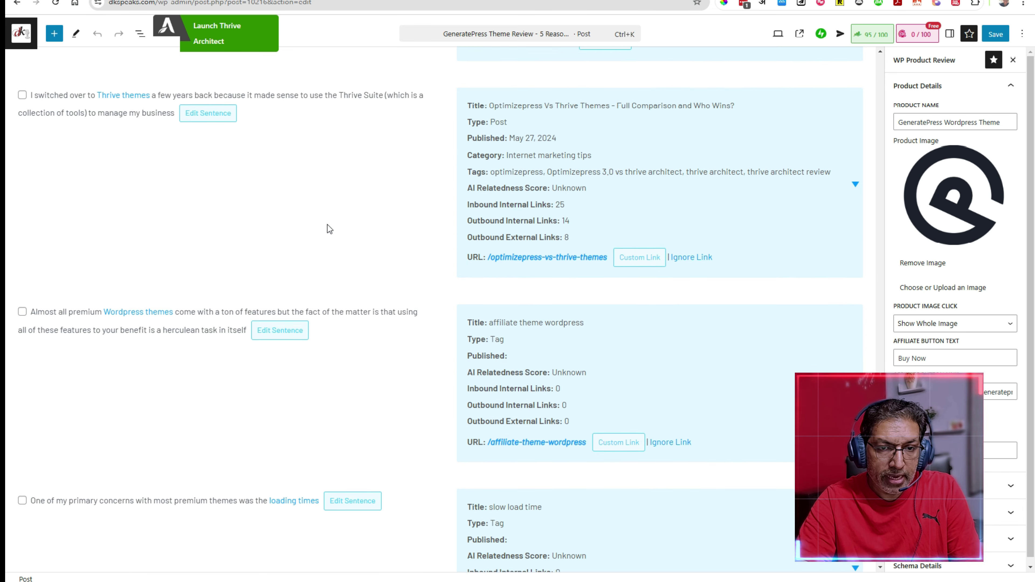
scroll(357, 216, "down", 20)
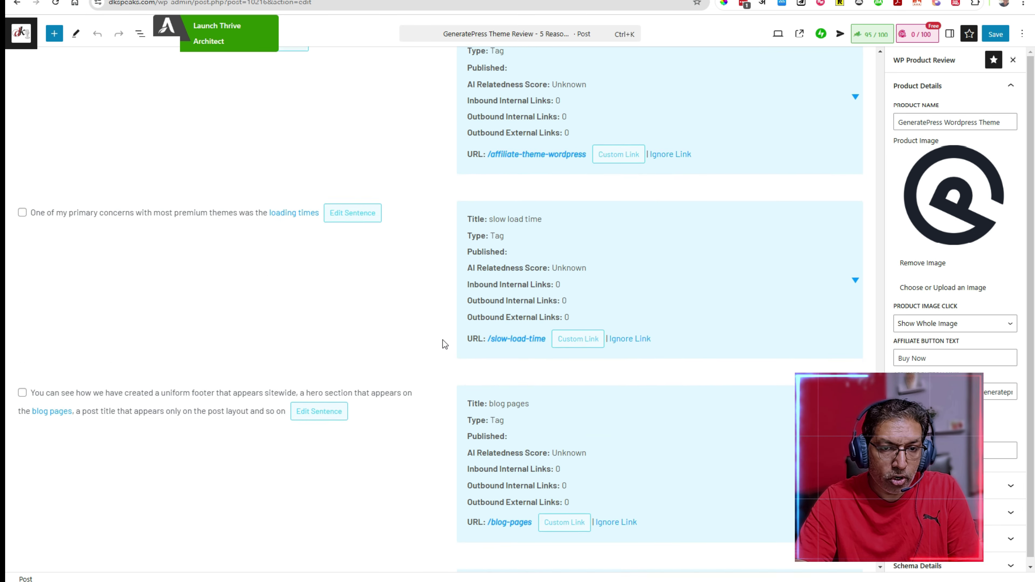
scroll(447, 365, "down", 10)
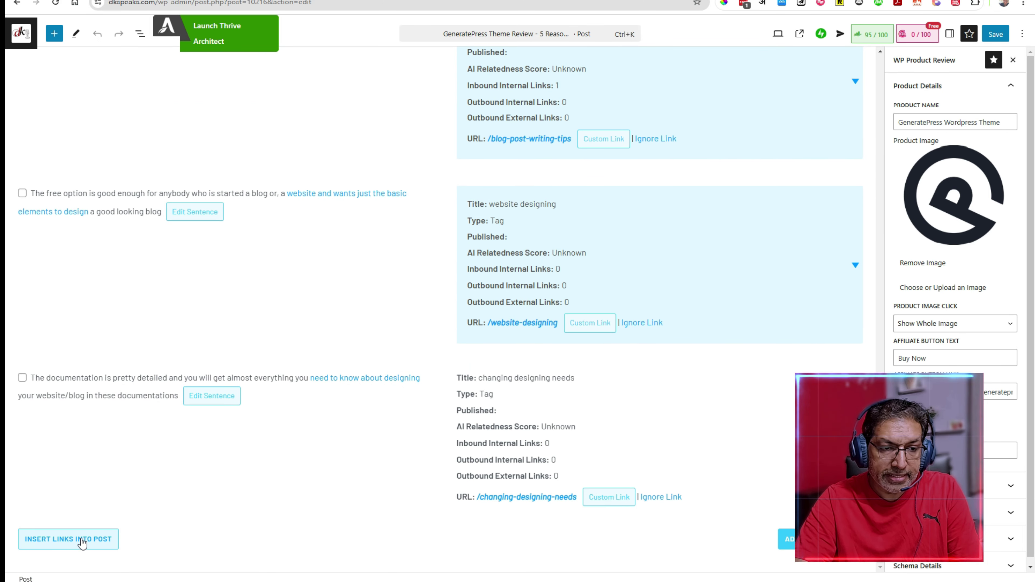
left_click(81, 543)
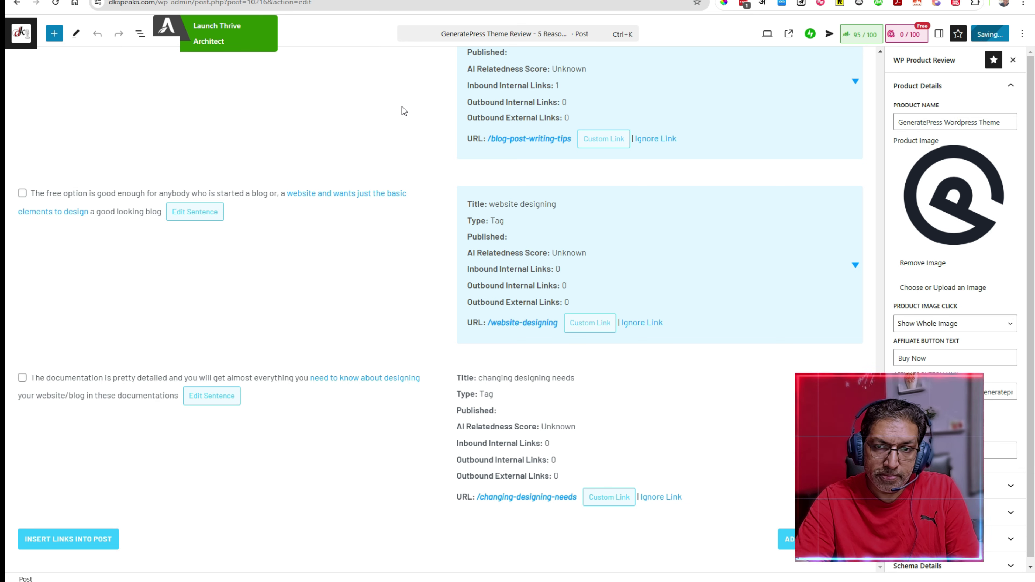
- Reload the post editor despite unsaved changes and dismiss the link insertion notice
key("F5")
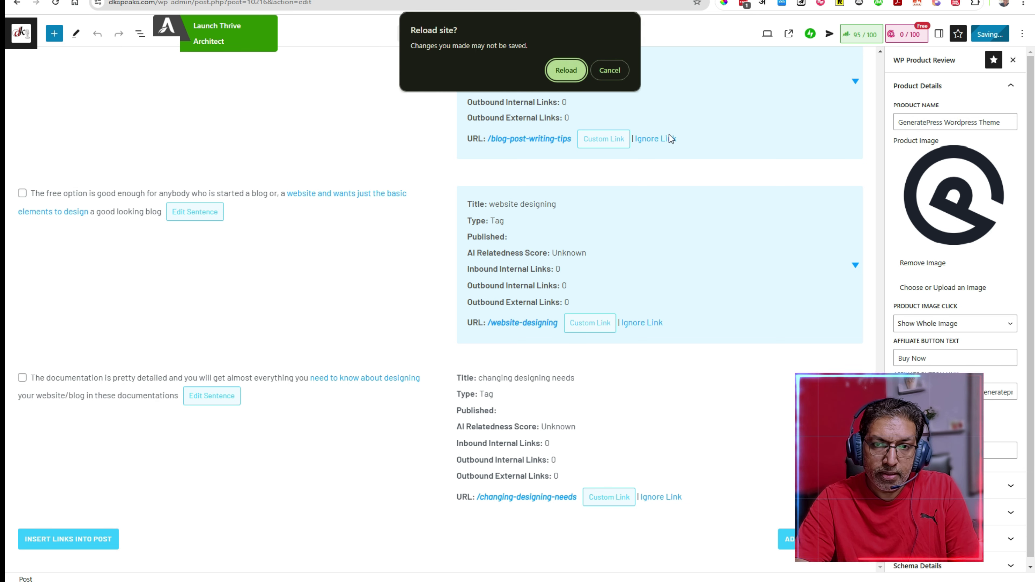
left_click(571, 69)
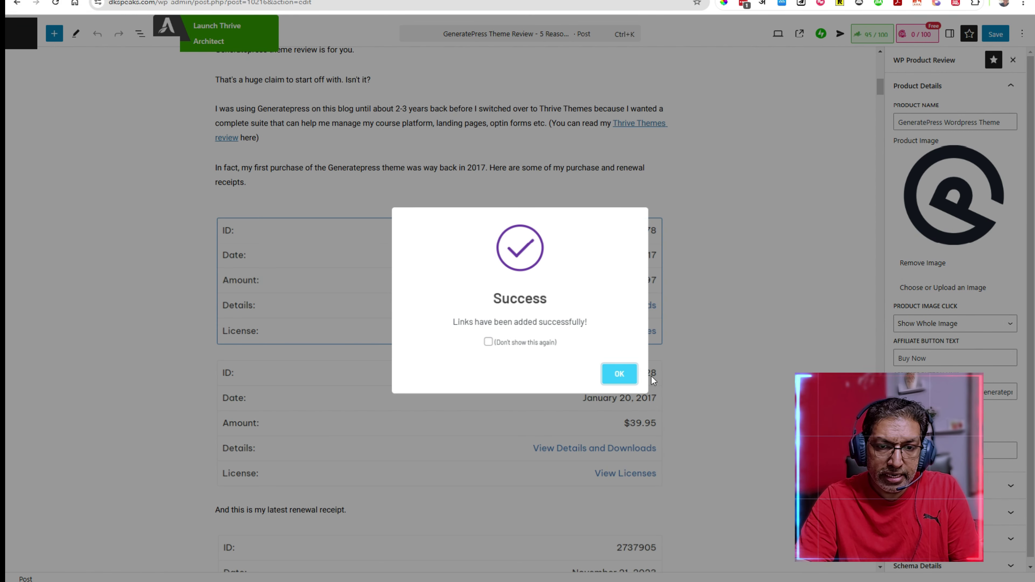
left_click(616, 373)
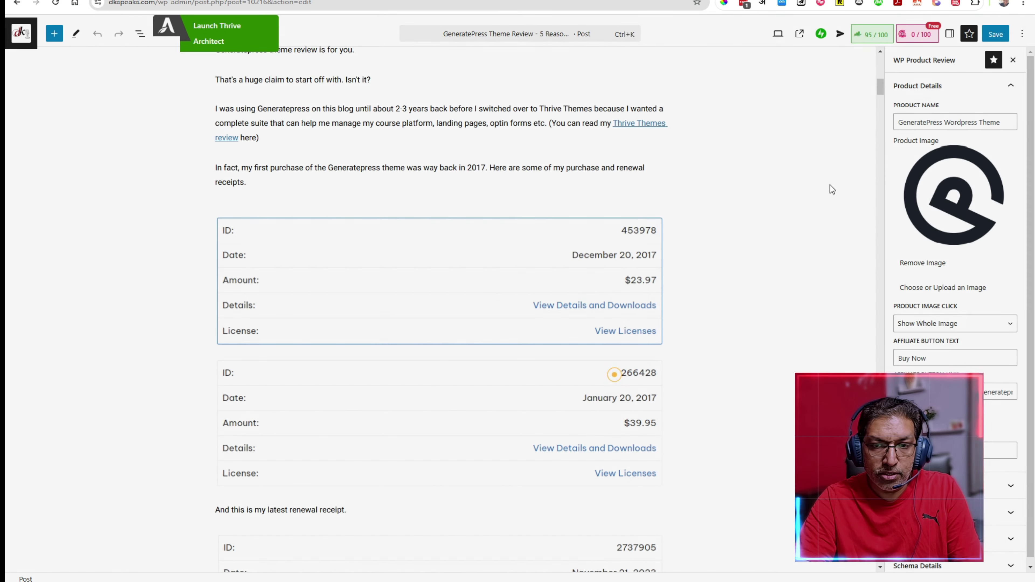
- Open the inbound linking suggestions for the GeneratePress review post from its Link Whisper Suggested Links section
left_click_drag(881, 88, 872, 559)
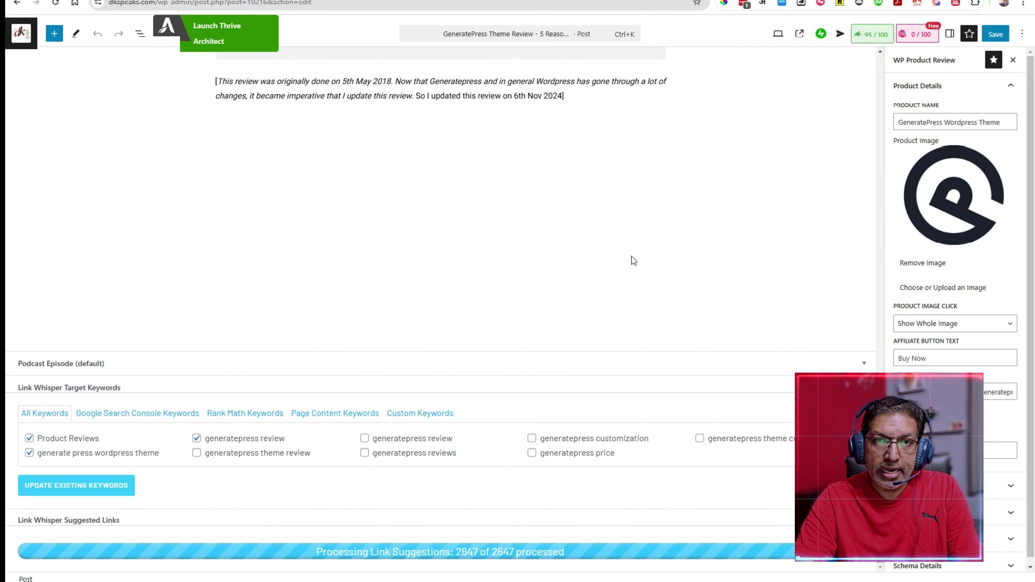
scroll(622, 378, "down", 5)
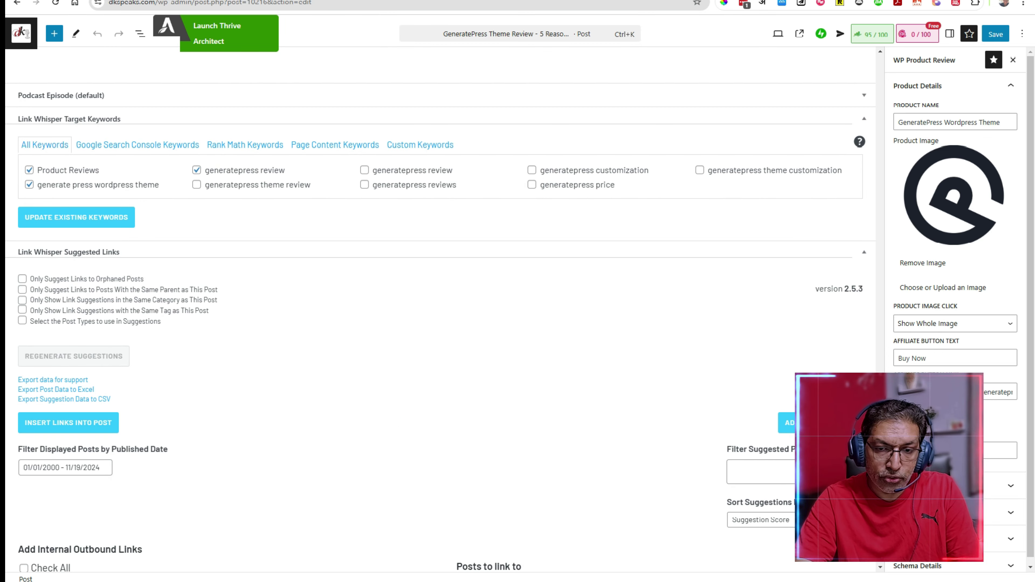
scroll(622, 379, "down", 15)
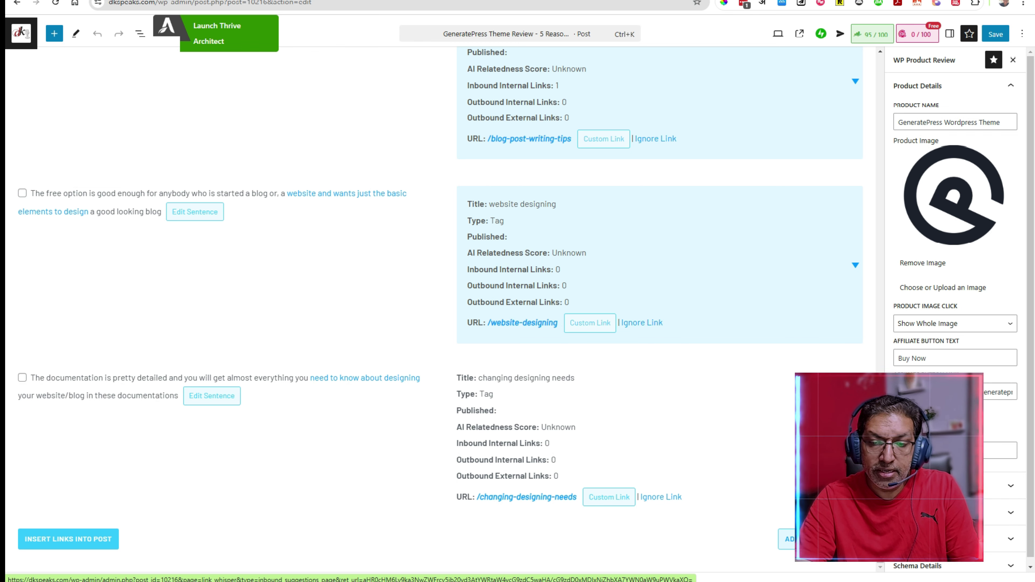
left_click(820, 539)
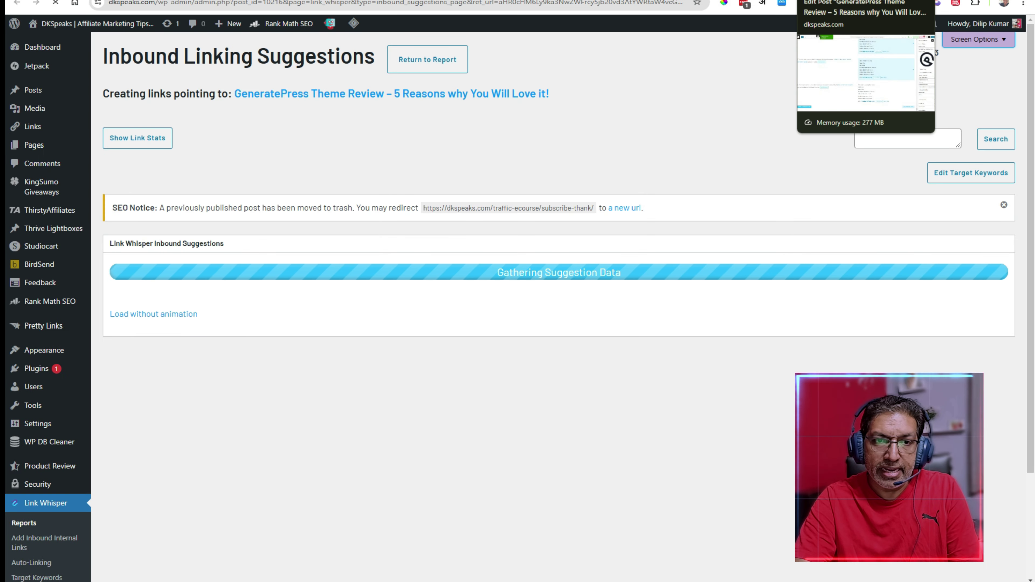
- Return to the GeneratePress review post, look over its link suggestions again and exit the post editor
left_click(839, 0)
scroll(589, 261, "up", 6)
scroll(589, 261, "down", 15)
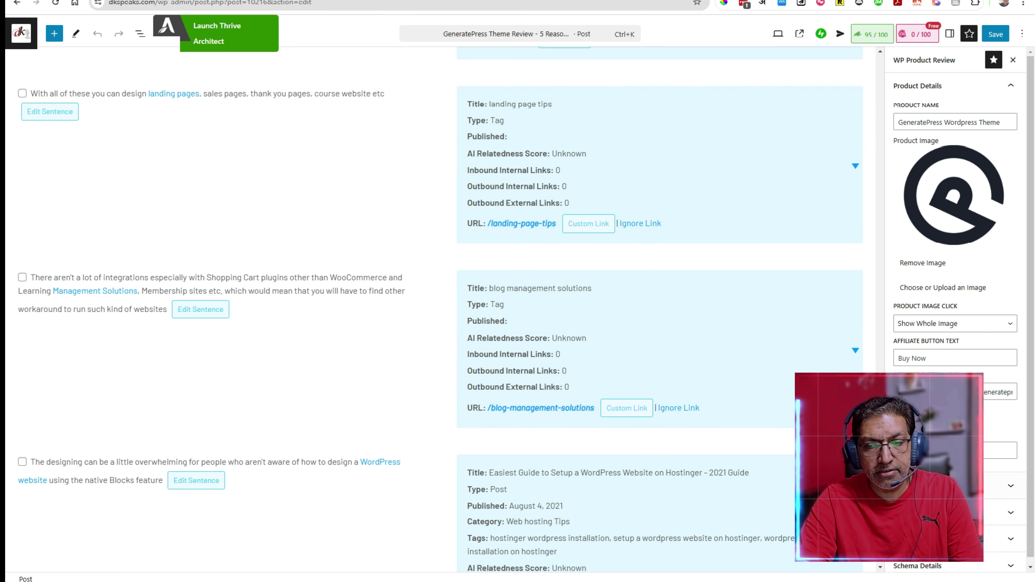
left_click_drag(879, 407, 868, 59)
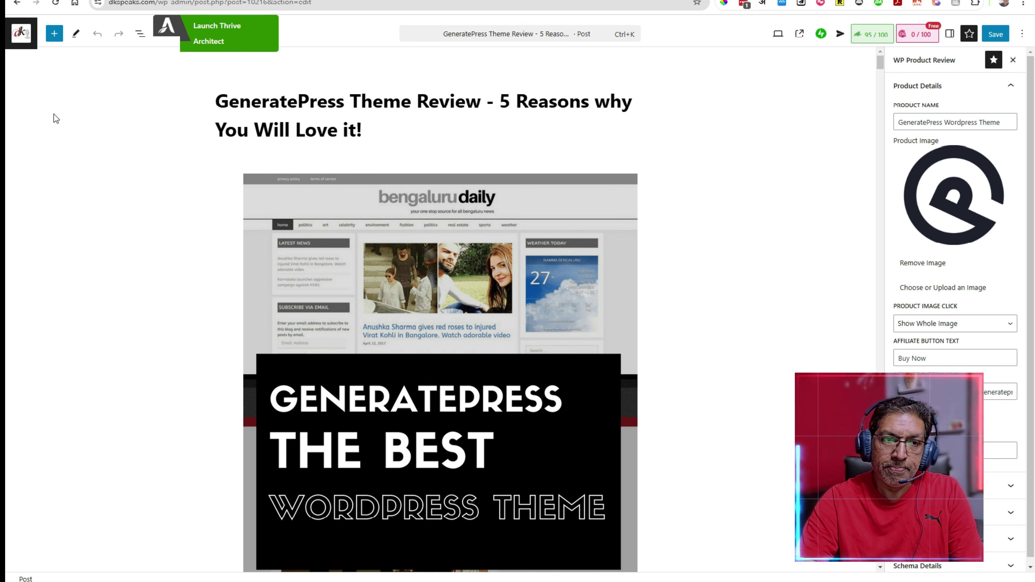
left_click(15, 39)
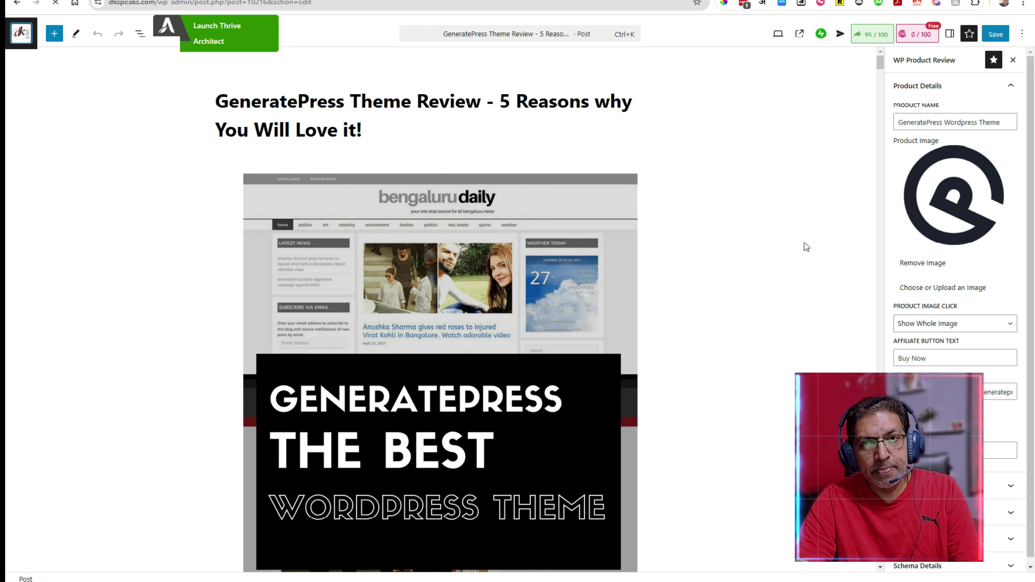